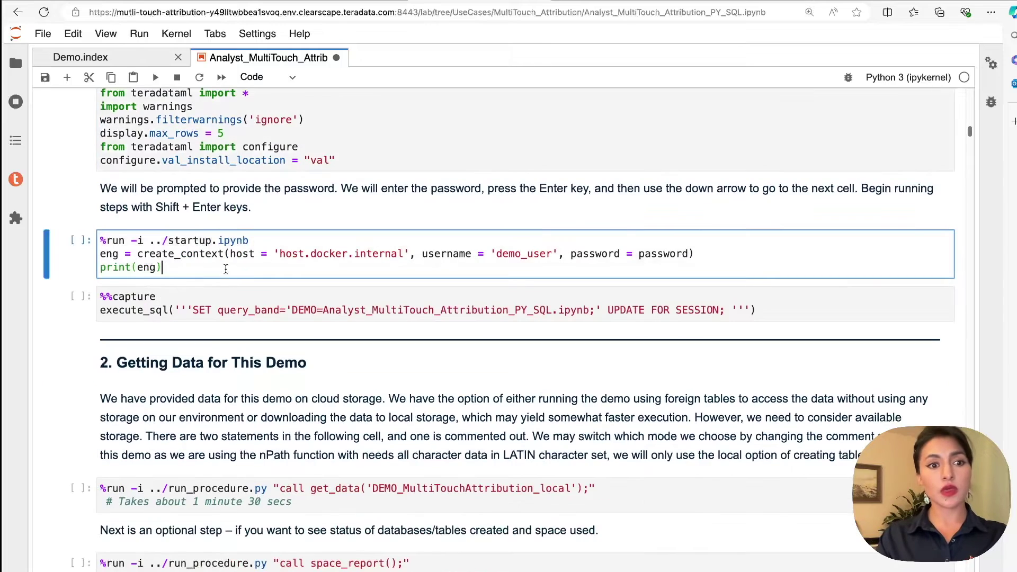
# - Run the database connection cell and the get_data cell that loads DEMO_MultiTouchAttribution_local
pyautogui.hotkey('shift', 'Return')
pyautogui.scroll(-1, 229, 273)
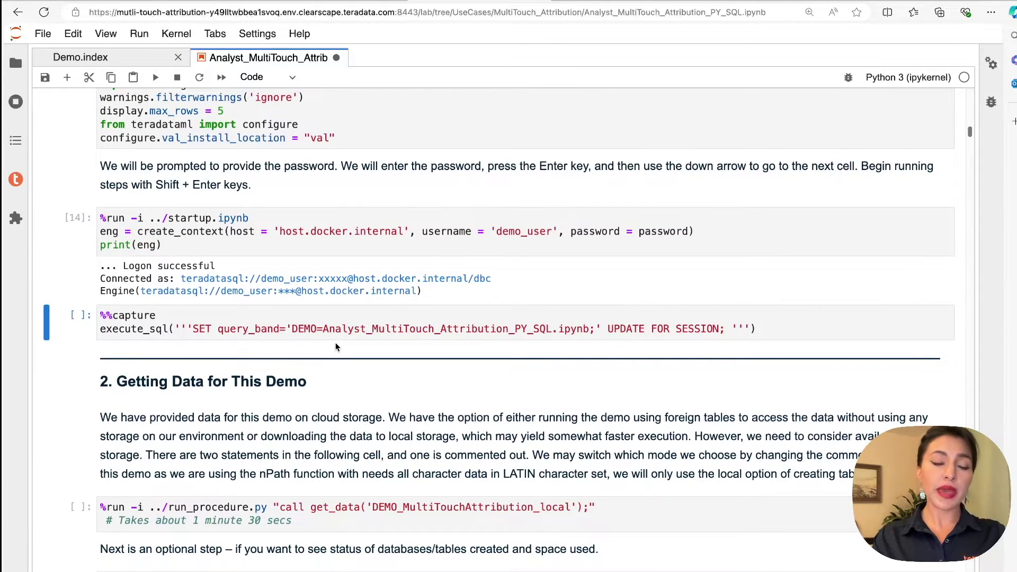
pyautogui.scroll(-7, 335, 347)
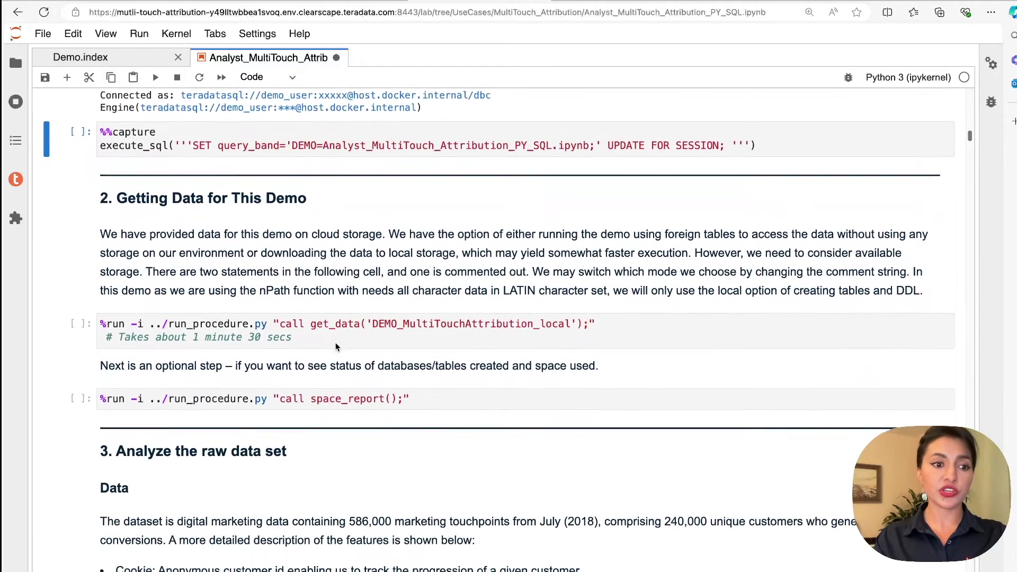
pyautogui.scroll(-1, 335, 346)
pyautogui.click(337, 314)
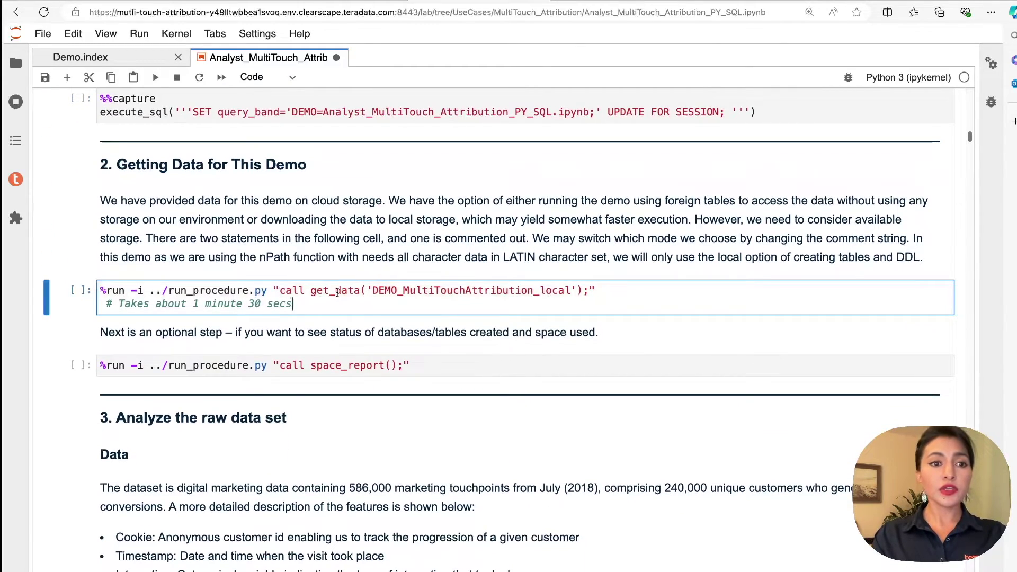
pyautogui.scroll(-1, 337, 291)
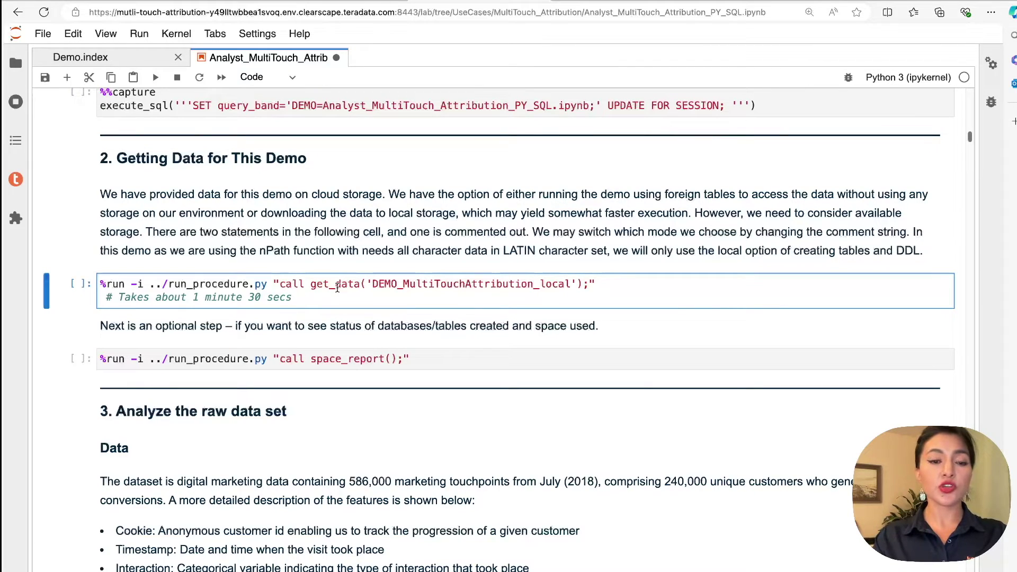
pyautogui.hotkey('shift', 'Return')
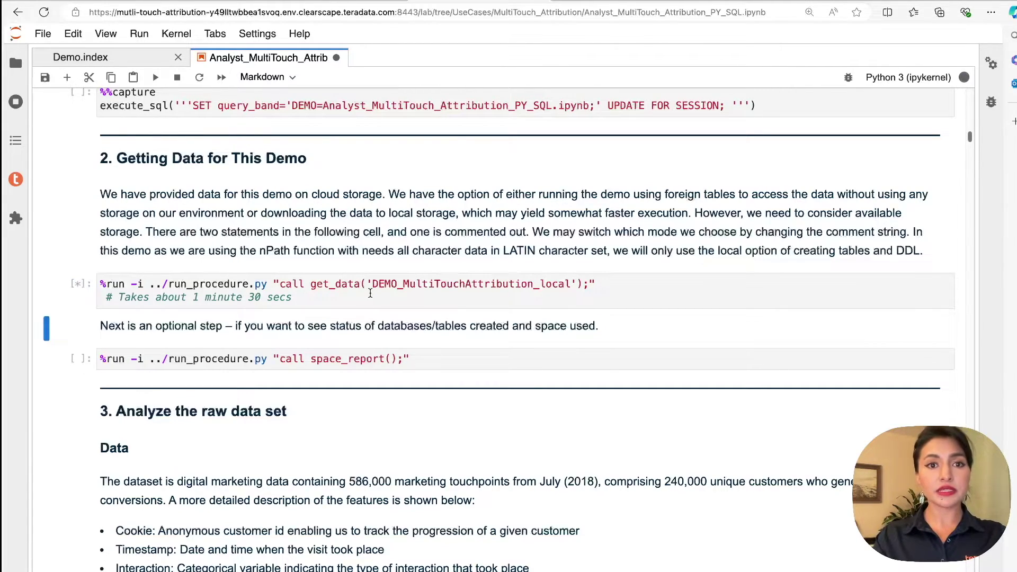
# - In section 3, append .shape to the attr_df line of the Attribution_Data cell and run it to check the dataset's dimensions
pyautogui.scroll(-5, 370, 293)
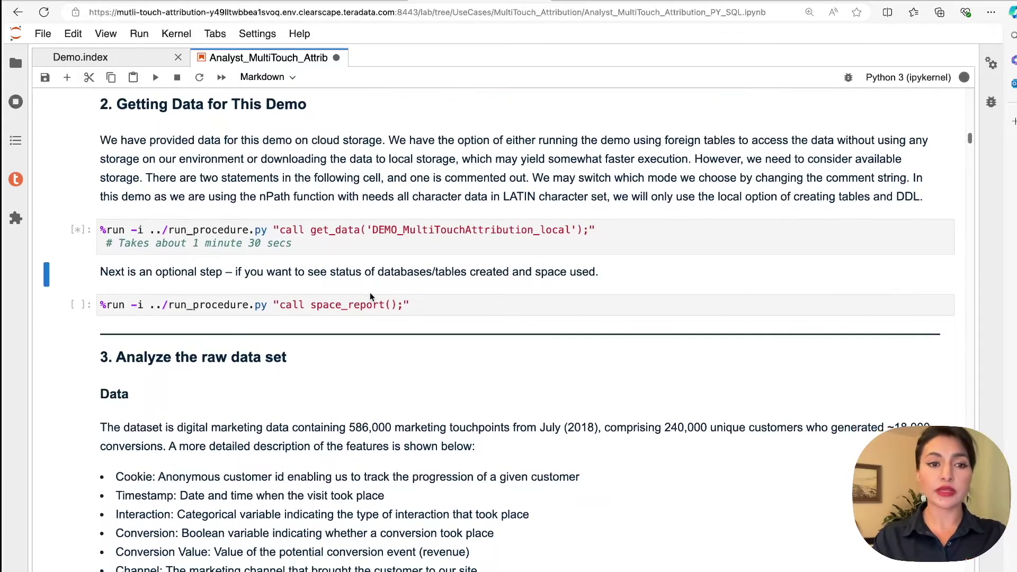
pyautogui.scroll(-3, 370, 296)
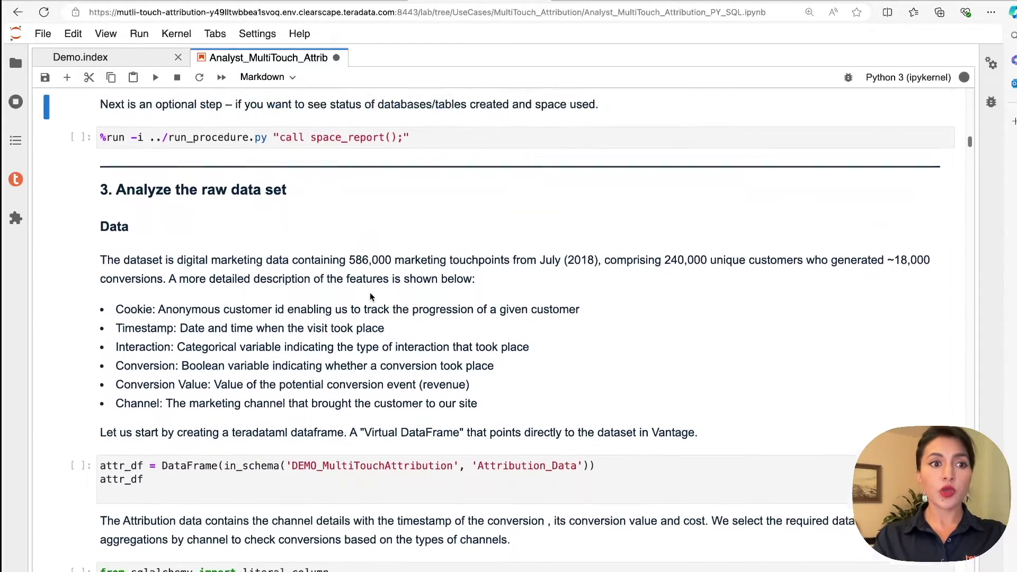
pyautogui.scroll(-4, 370, 297)
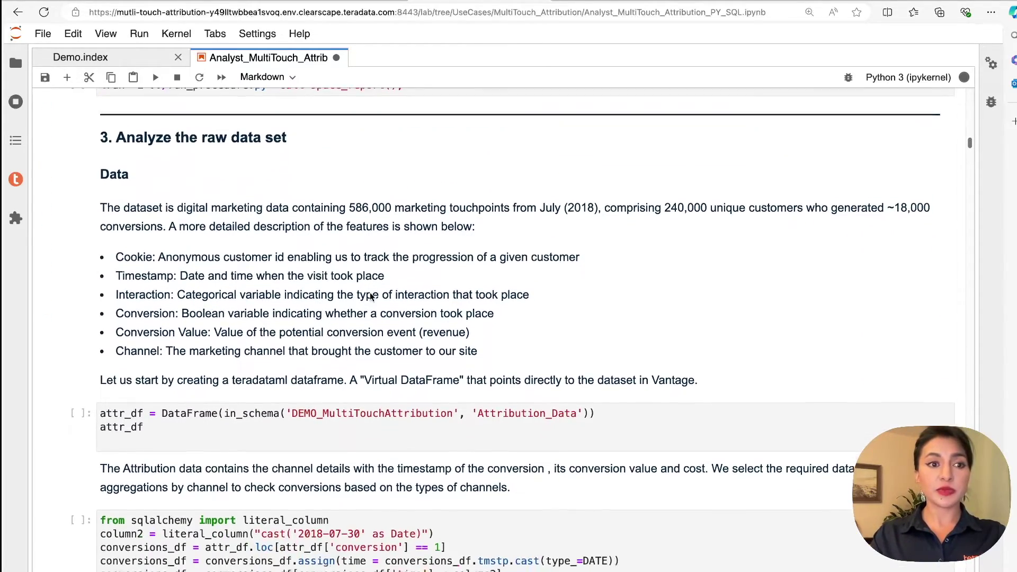
pyautogui.scroll(-1, 369, 296)
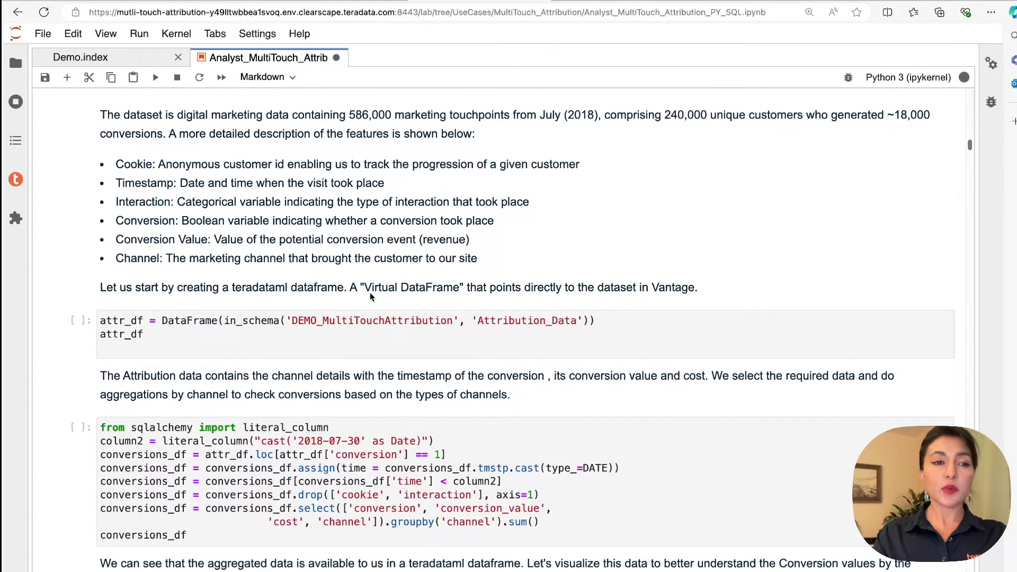
pyautogui.click(300, 333)
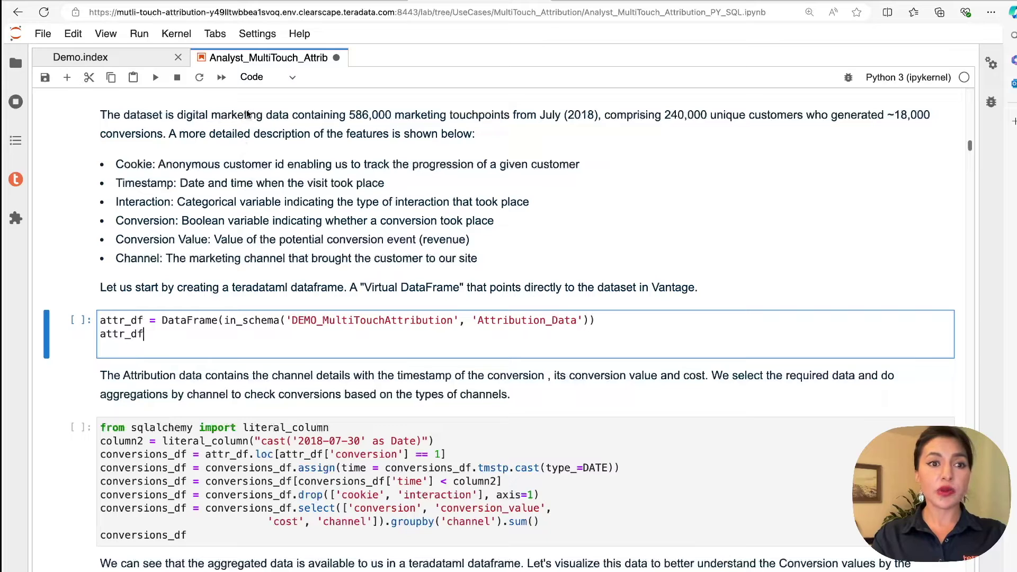
pyautogui.write('.shape')
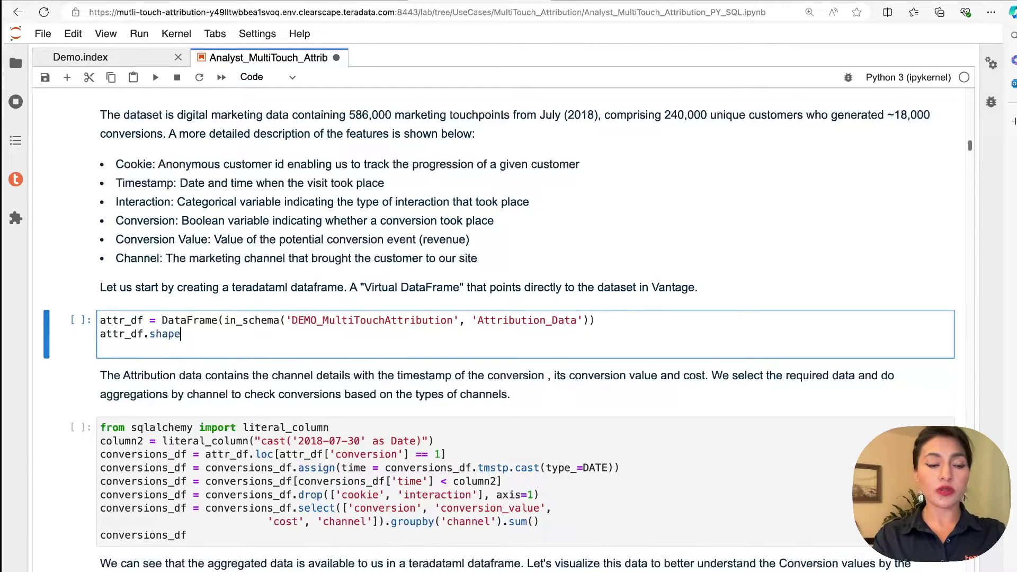
pyautogui.hotkey('shift', 'Return')
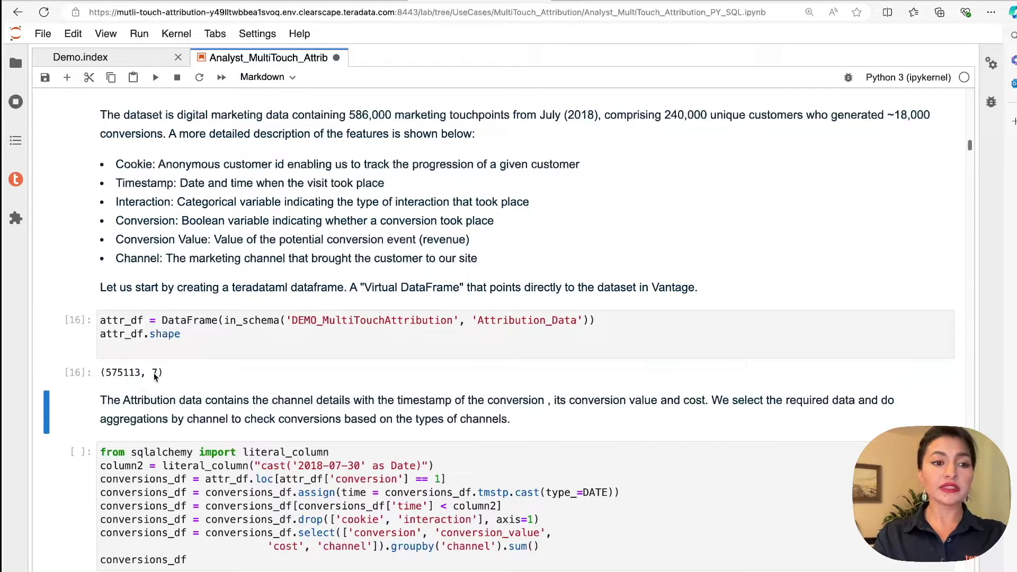
# - Remove .shape from the attr_df line and rerun the cell to display the dataframe's sample rows
pyautogui.click(179, 344)
pyautogui.press('BackSpace')
pyautogui.press('BackSpace')
pyautogui.press('BackSpace')
pyautogui.press('BackSpace')
pyautogui.press('BackSpace')
pyautogui.press('BackSpace')
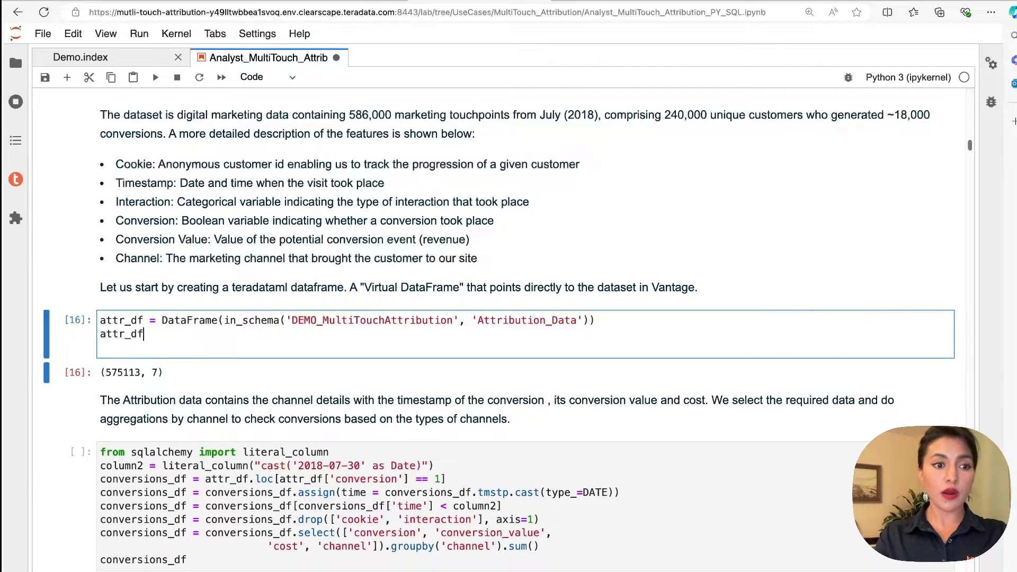
pyautogui.hotkey('shift', 'Return')
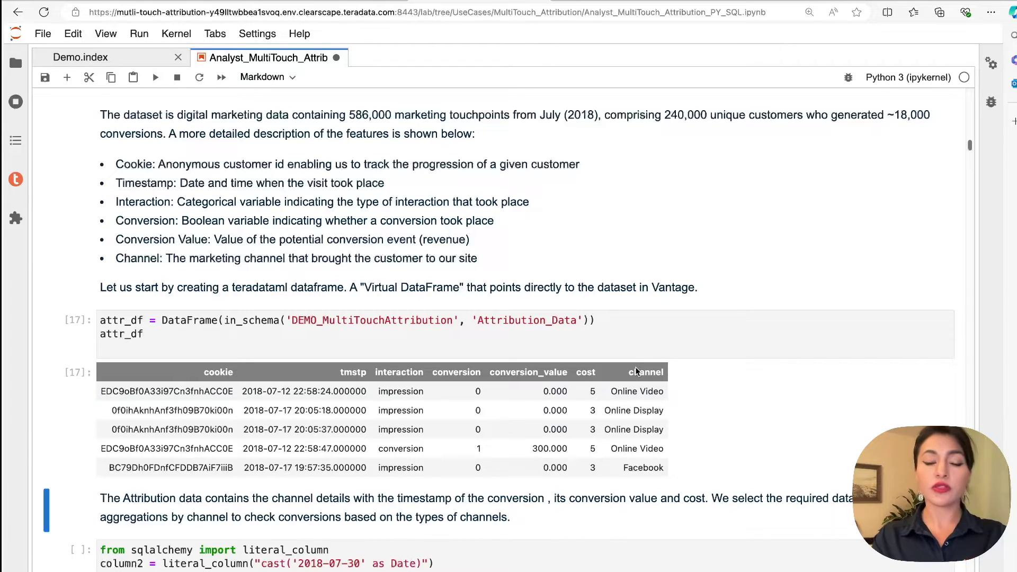
# - Run the conversions_df cell that sums conversions, conversion value and cost by channel
pyautogui.scroll(-3, 634, 367)
pyautogui.scroll(-2, 635, 365)
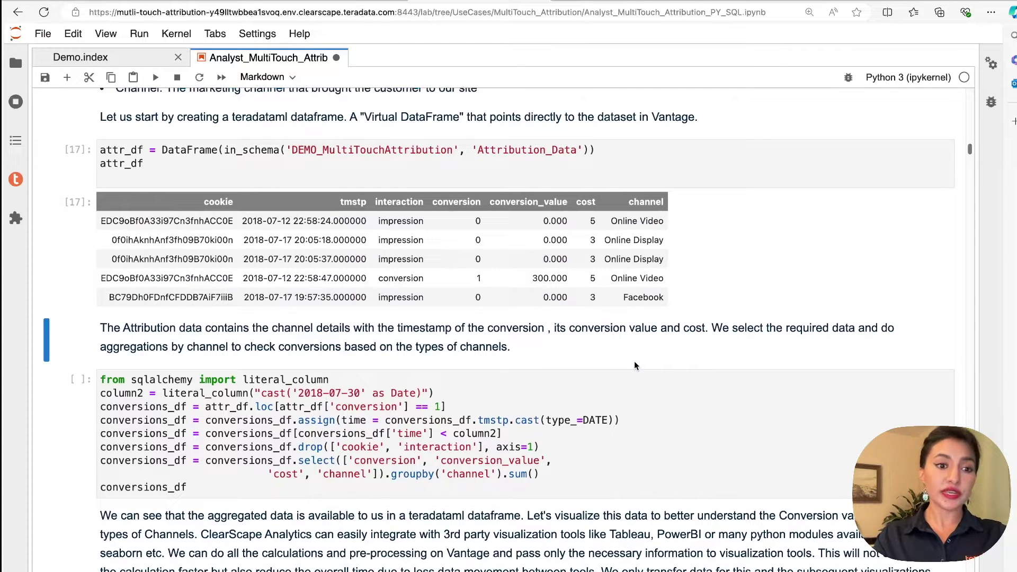
pyautogui.scroll(-2, 633, 364)
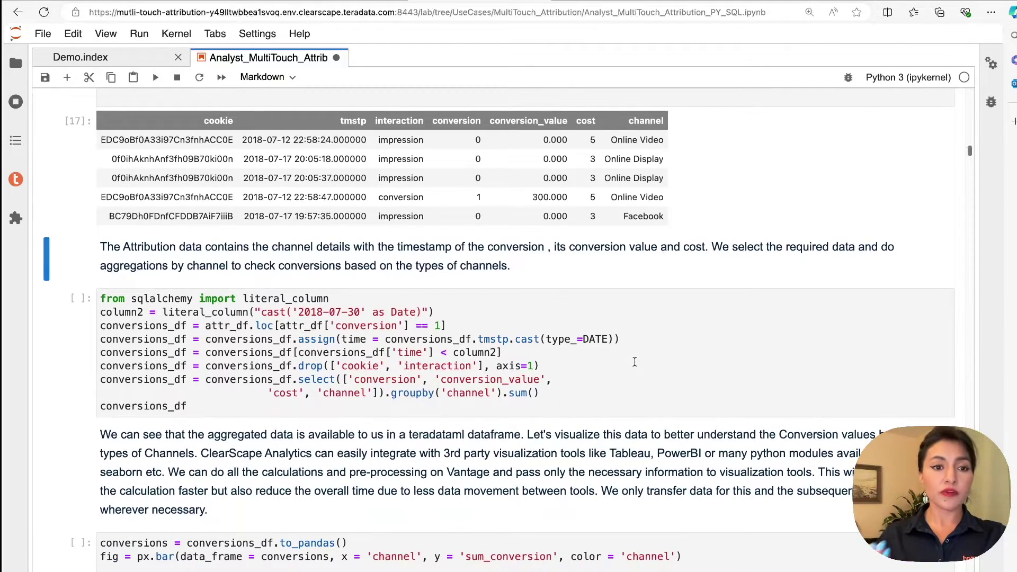
pyautogui.scroll(-1, 634, 362)
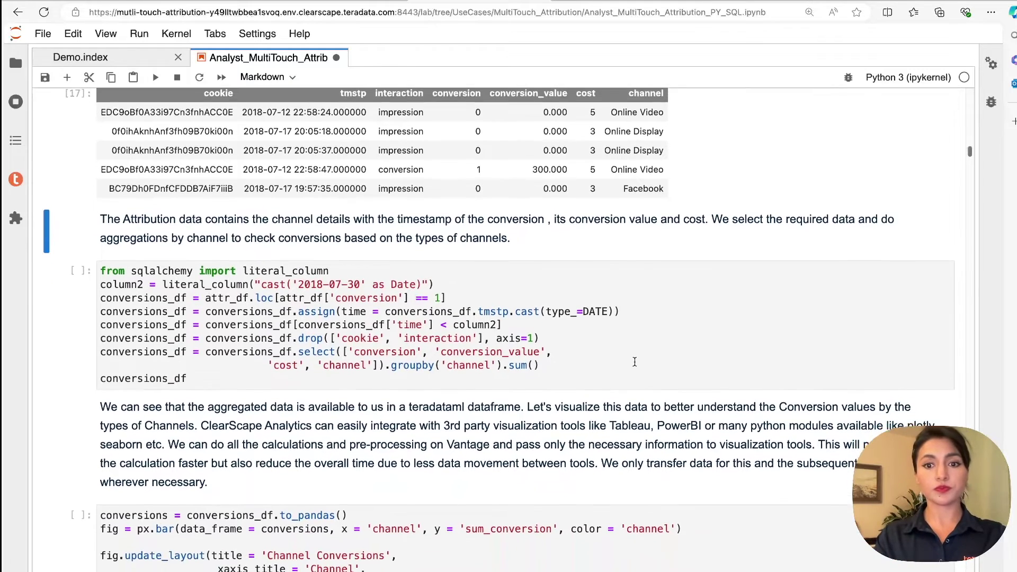
pyautogui.click(635, 325)
pyautogui.hotkey('shift', 'Return')
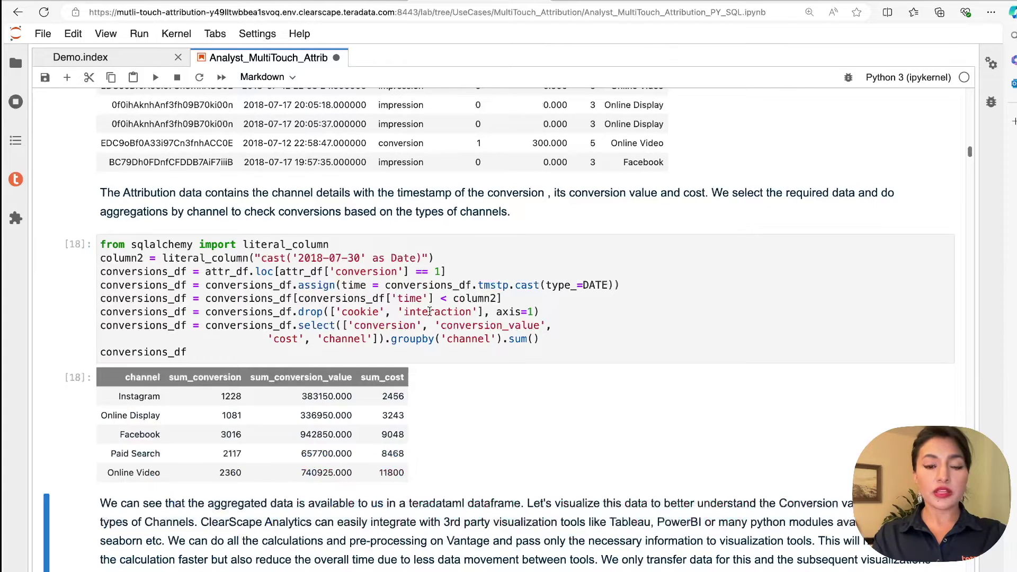
# - Review the grouped channel totals and run the plotting cell to draw the Channel Conversions bar chart
pyautogui.click(441, 338)
pyautogui.scroll(-3, 443, 341)
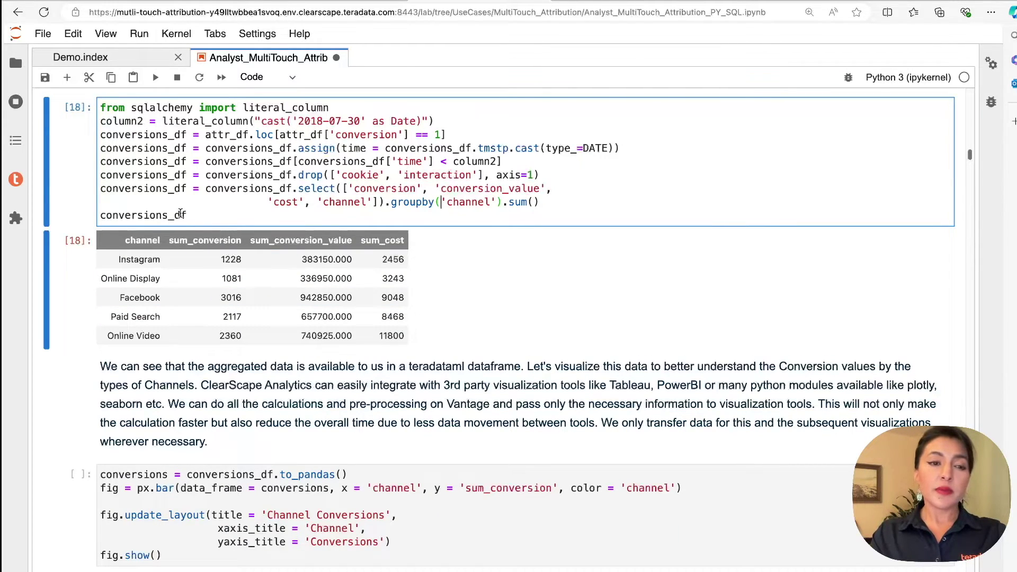
pyautogui.scroll(-1, 202, 278)
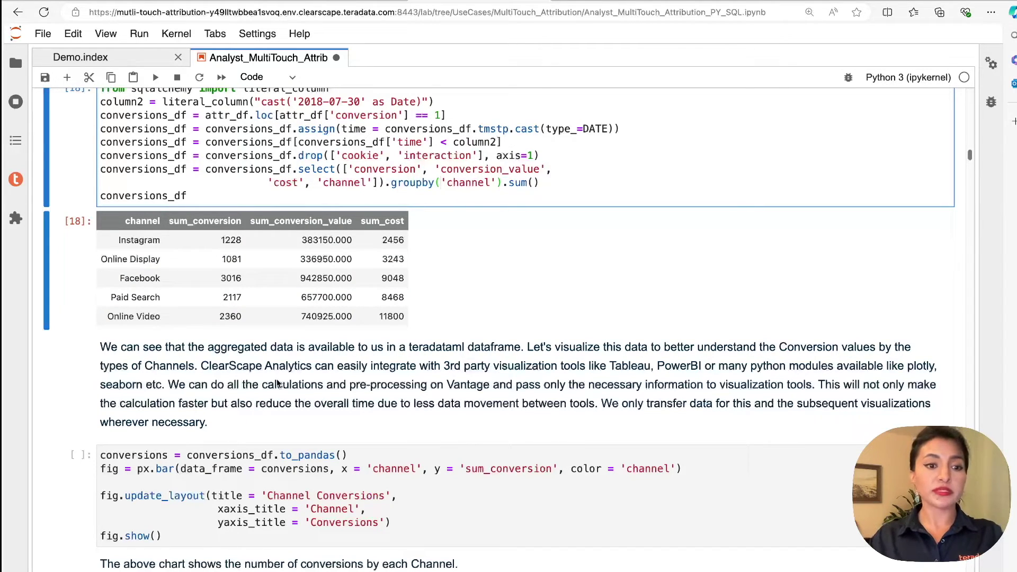
pyautogui.scroll(-3, 277, 382)
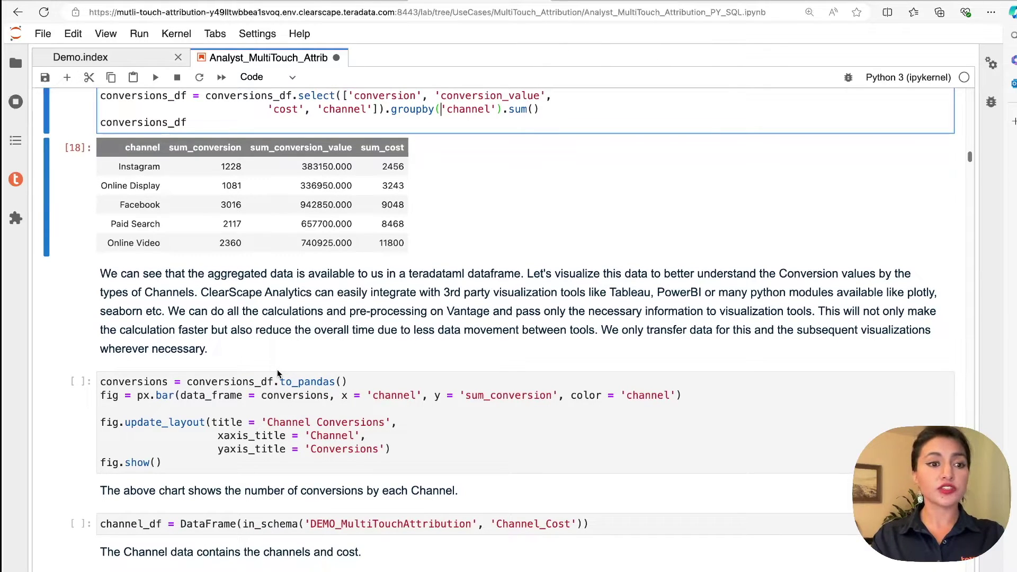
pyautogui.click(274, 379)
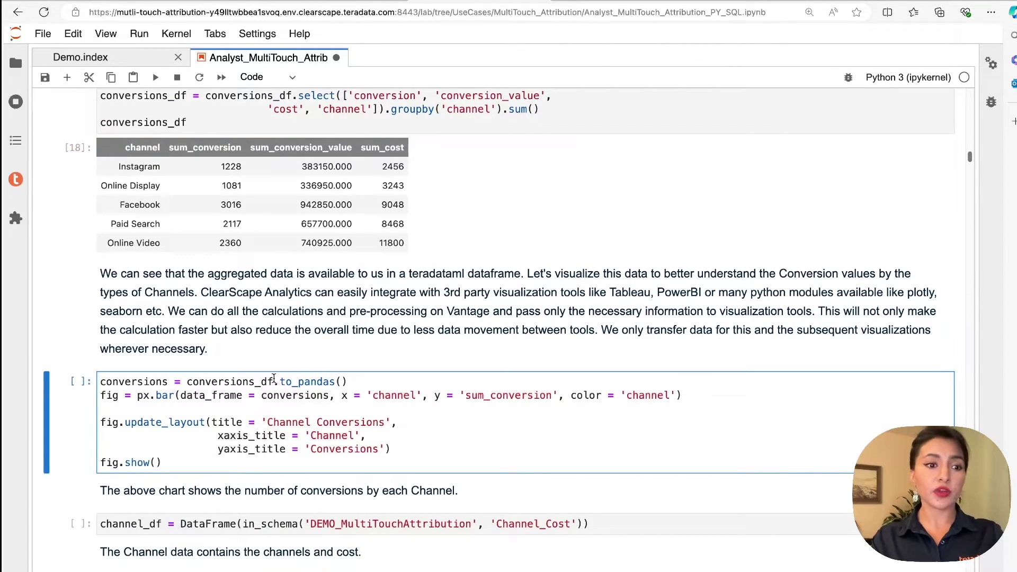
pyautogui.hotkey('shift', 'Return')
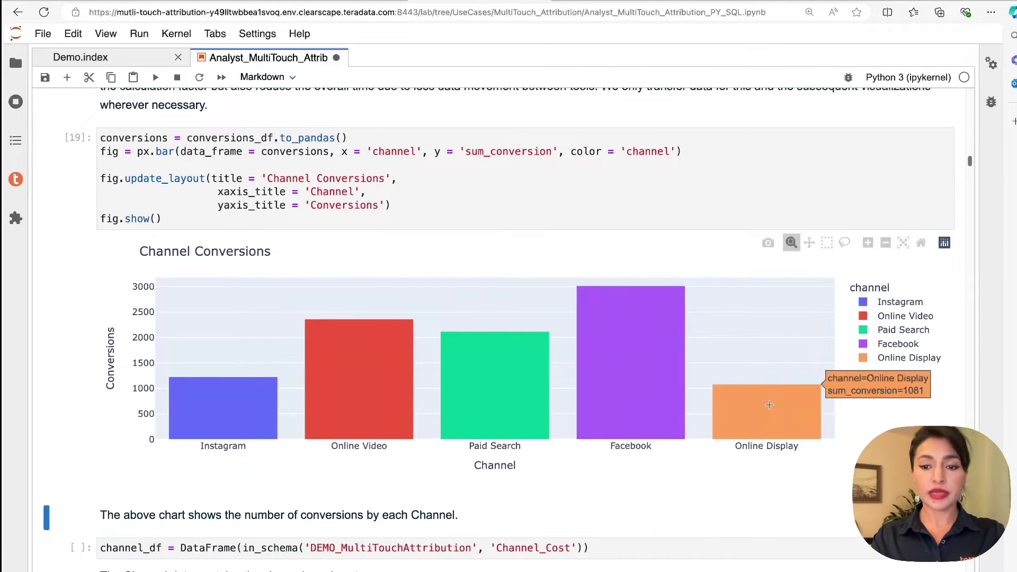
# - Run the cell that creates the channel_df dataframe from the Channel_Cost table
pyautogui.scroll(-3, 768, 404)
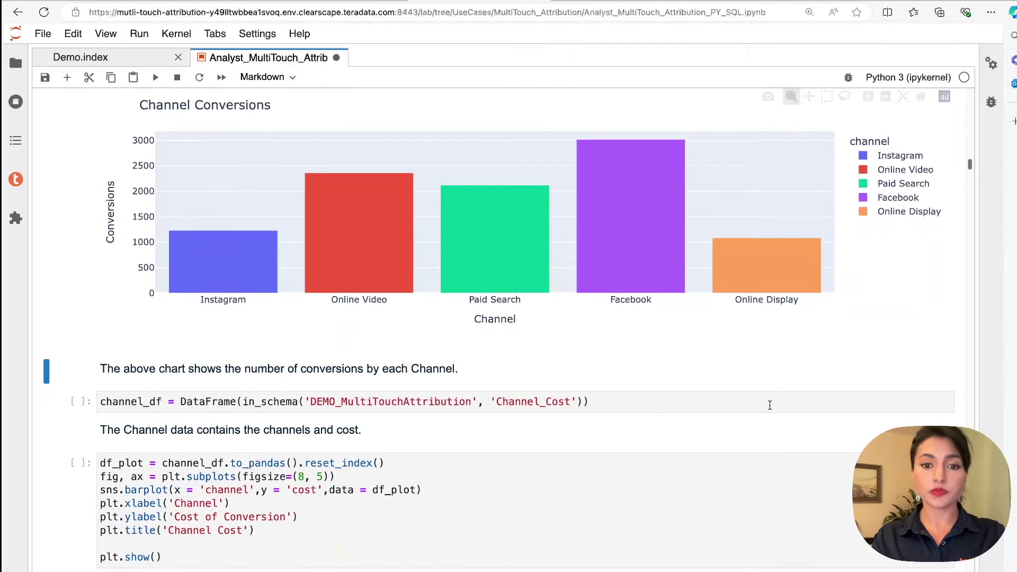
pyautogui.click(769, 403)
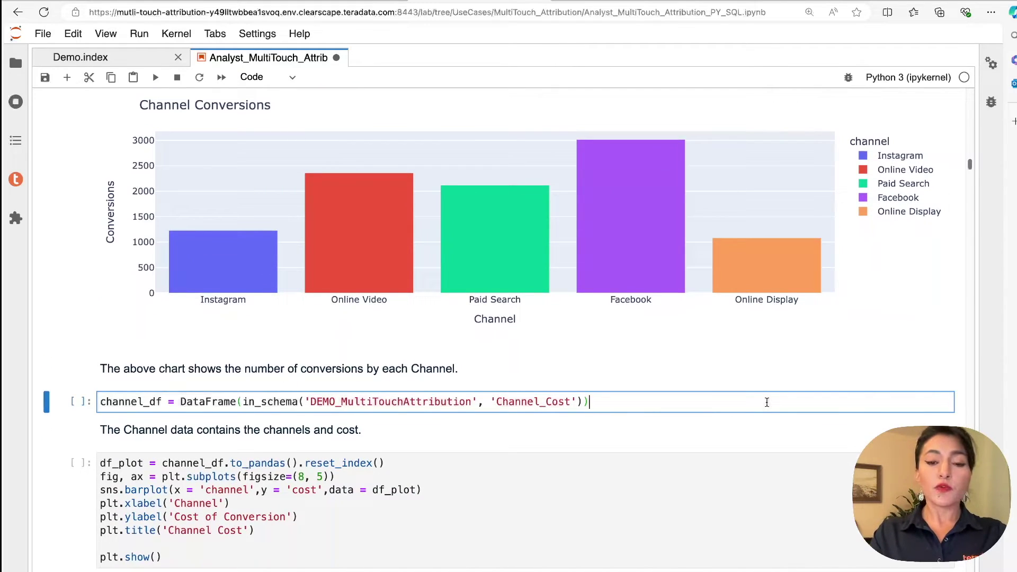
pyautogui.hotkey('shift', 'Return')
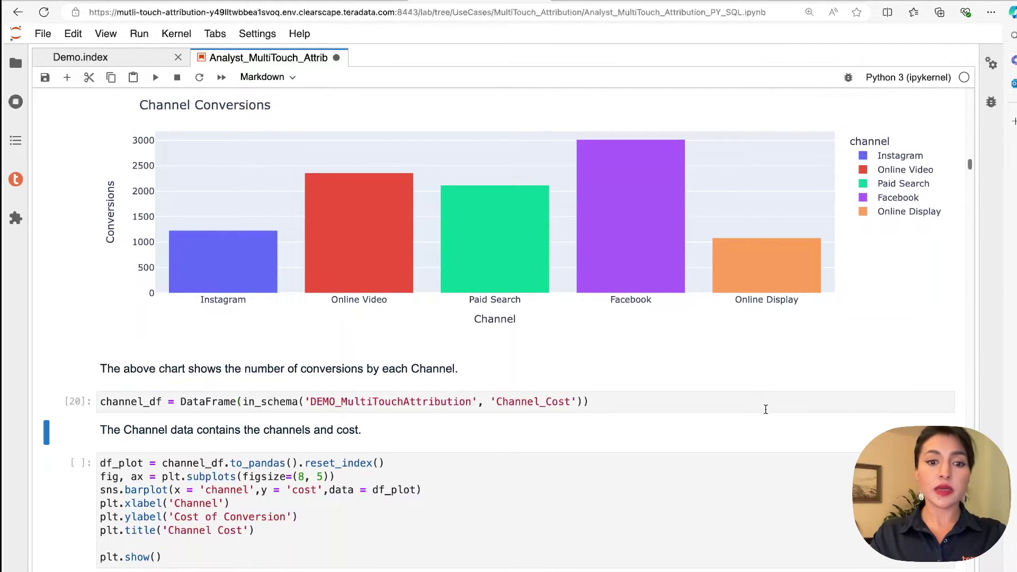
# - Run the seaborn bar plot cell to draw the Channel Cost chart showing the cost of conversion per channel
pyautogui.scroll(-1, 767, 410)
pyautogui.scroll(-1, 762, 399)
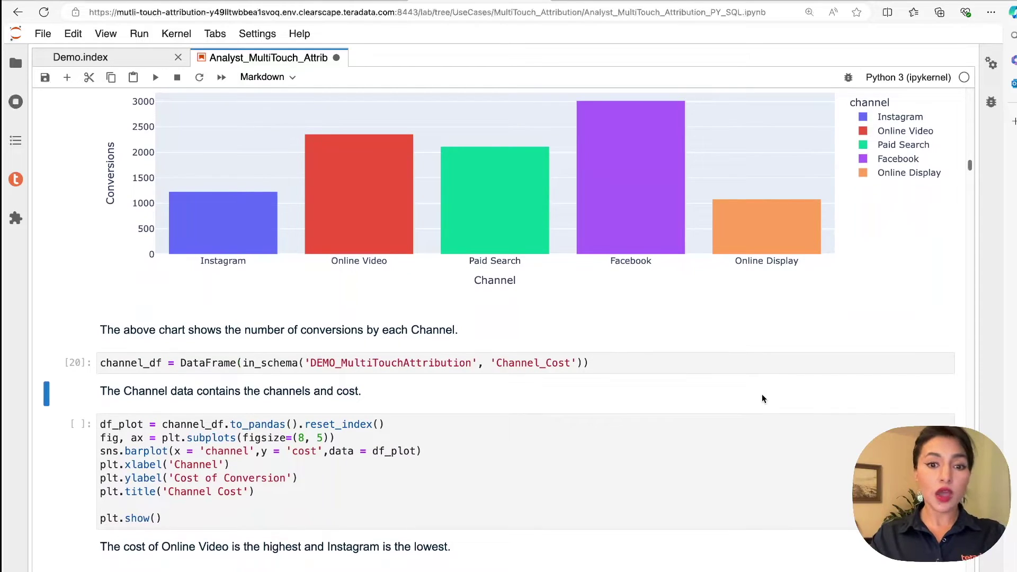
pyautogui.hotkey('shift', 'Return')
pyautogui.hotkey('shift', 'Return')
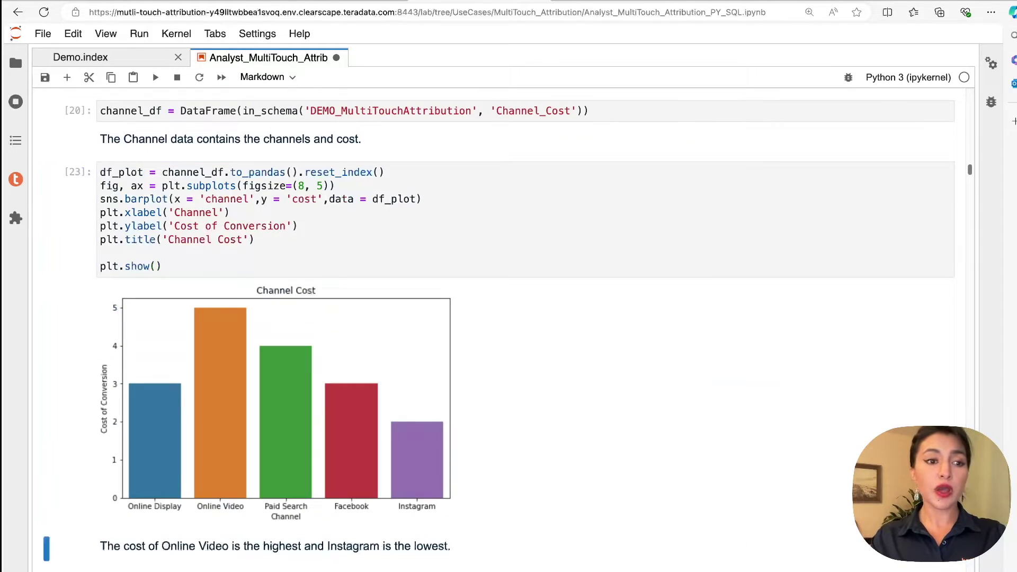
pyautogui.scroll(-2, 253, 284)
pyautogui.scroll(-1, 253, 288)
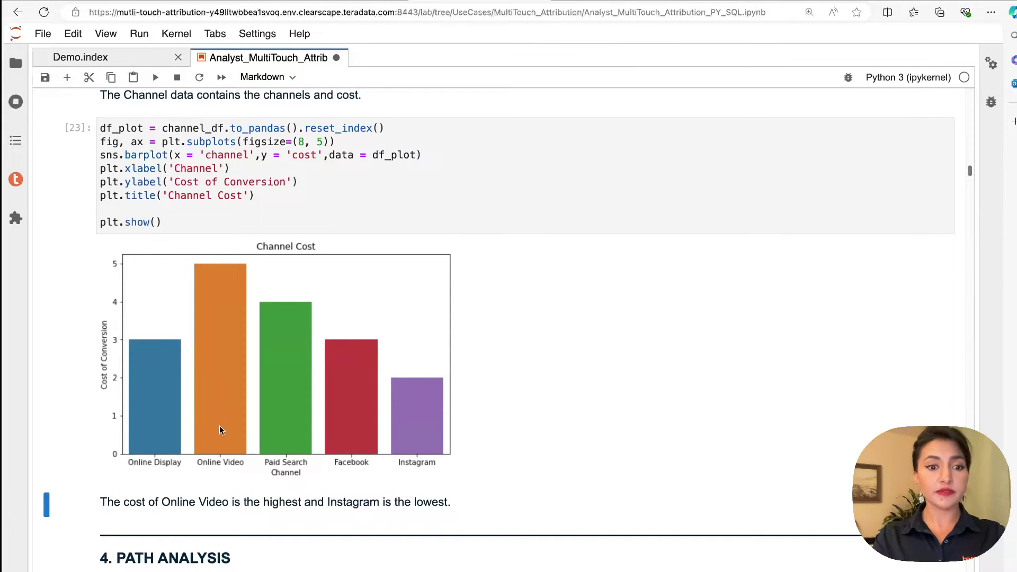
# - Examine the nPath section and the NPath cell's input dataframe, partition and order columns, and its EVENT{0,8}.CONVERSION pattern
pyautogui.scroll(-8, 279, 428)
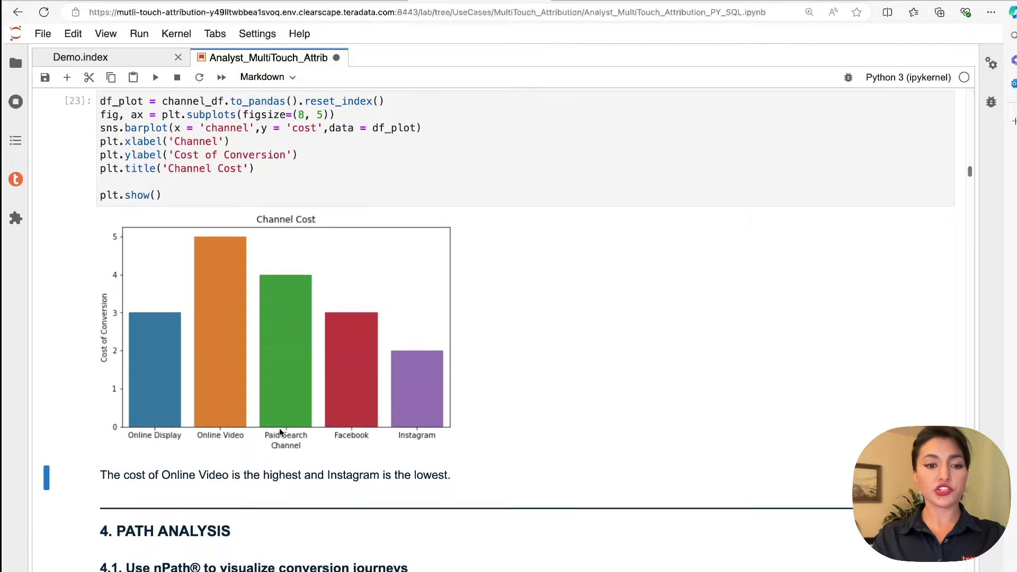
pyautogui.scroll(-4, 663, 262)
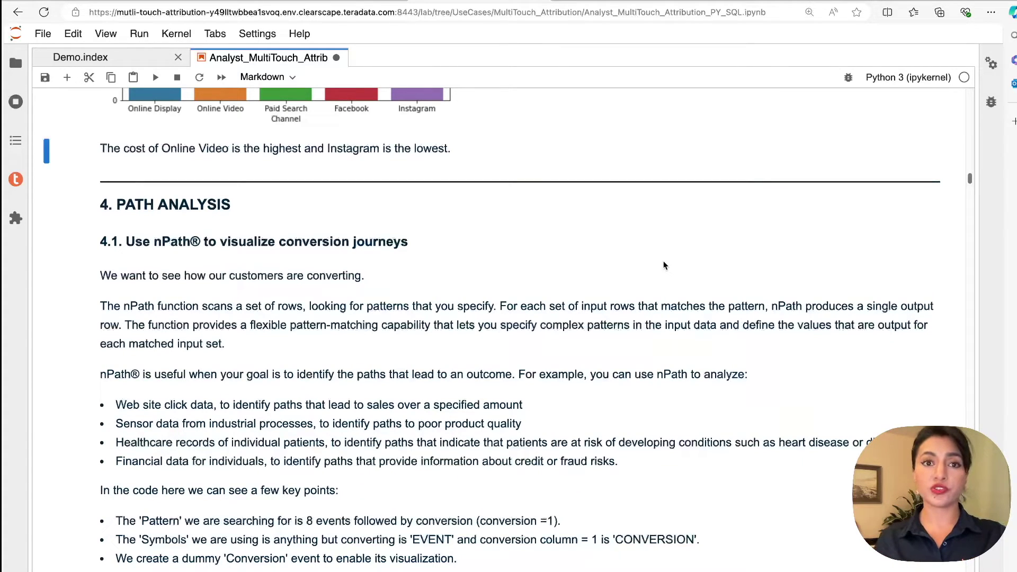
pyautogui.scroll(-3, 663, 265)
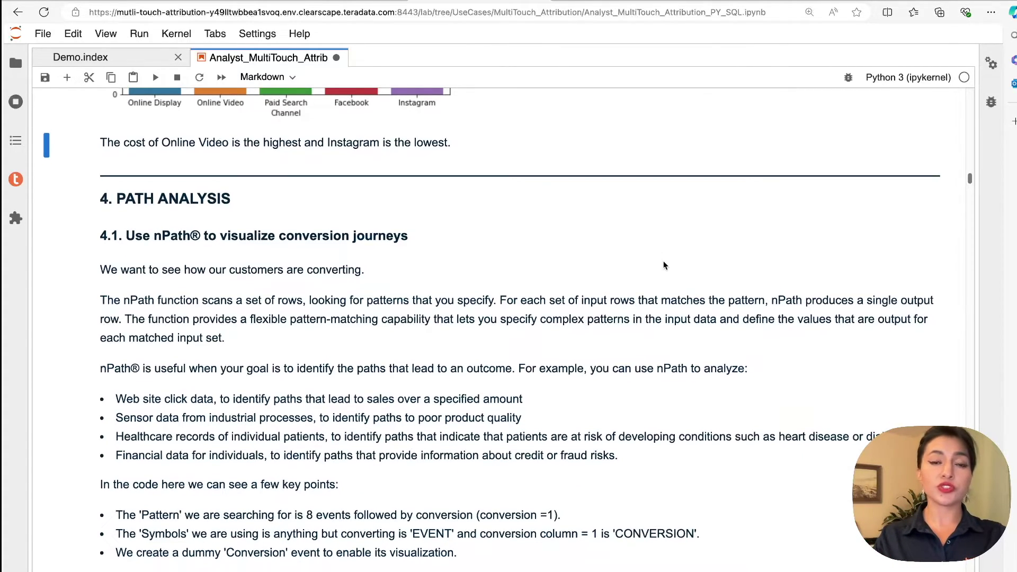
pyautogui.scroll(-3, 663, 264)
pyautogui.click(224, 329)
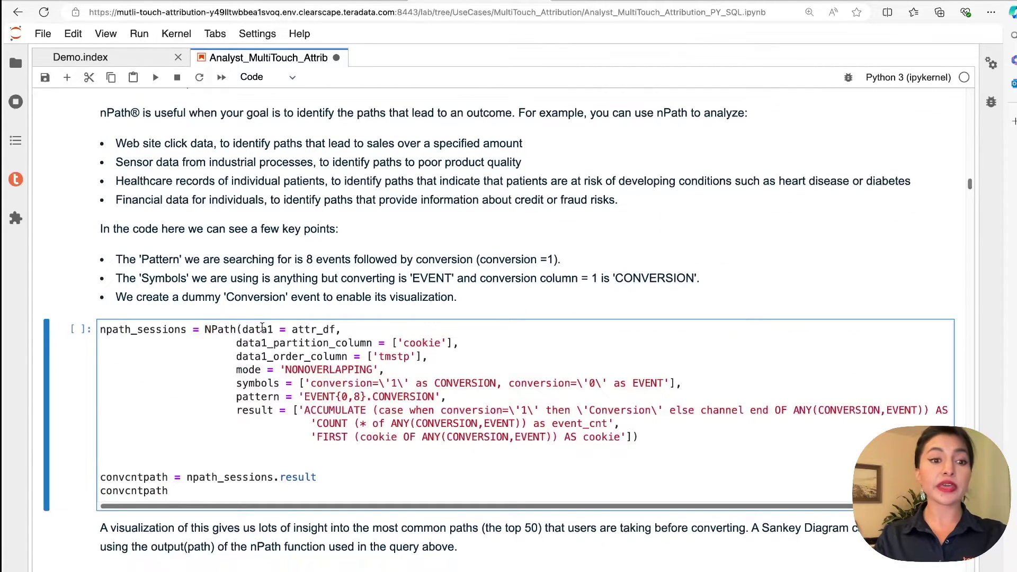
pyautogui.doubleClick(298, 328)
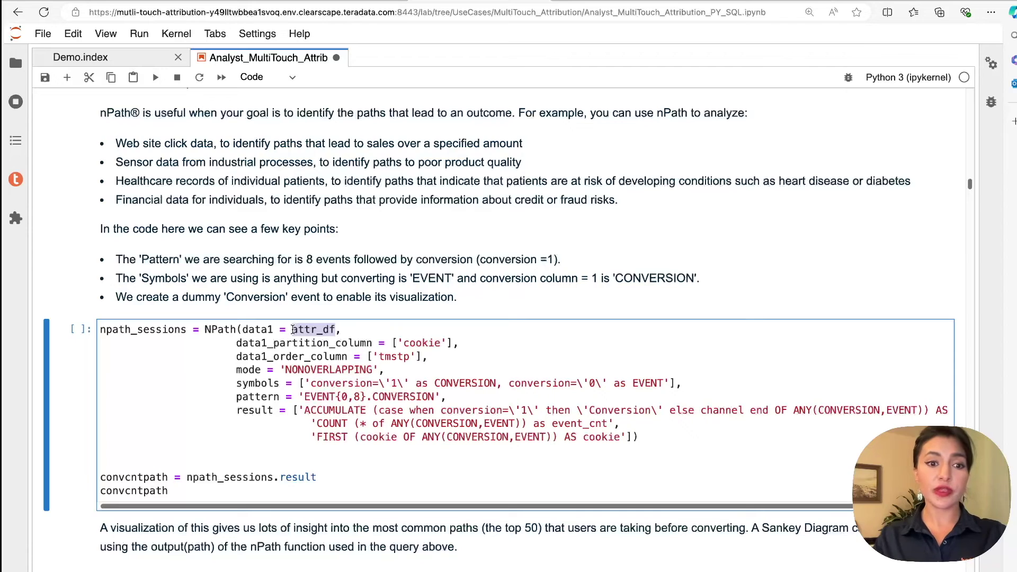
pyautogui.doubleClick(412, 343)
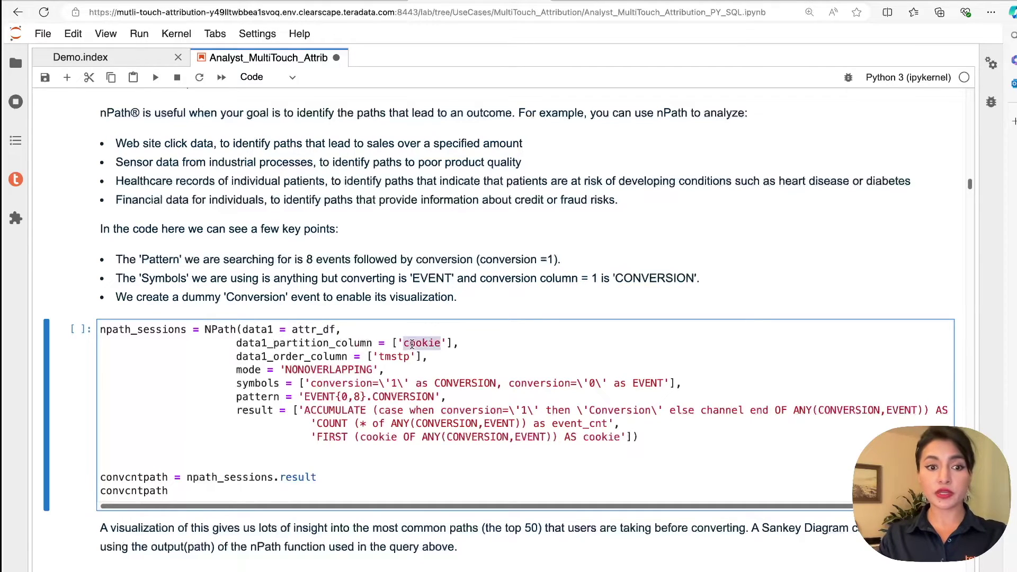
pyautogui.click(385, 354)
pyautogui.doubleClick(386, 355)
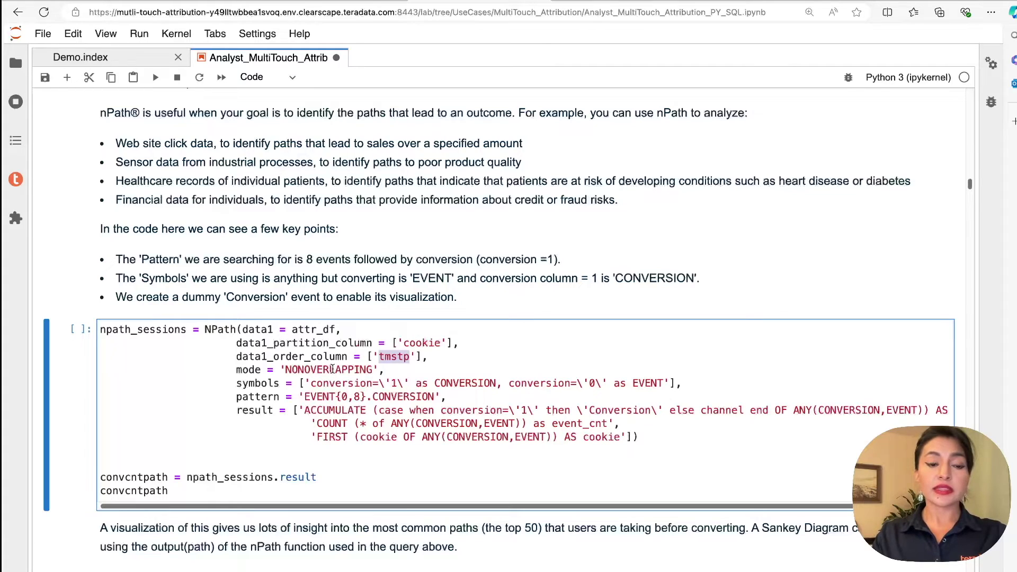
pyautogui.scroll(-2, 332, 372)
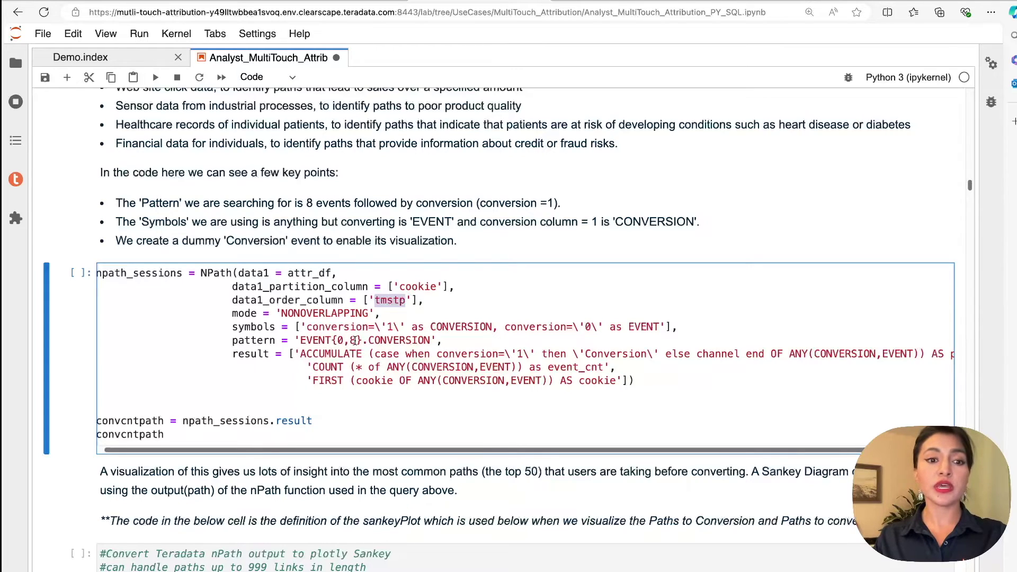
pyautogui.click(350, 340)
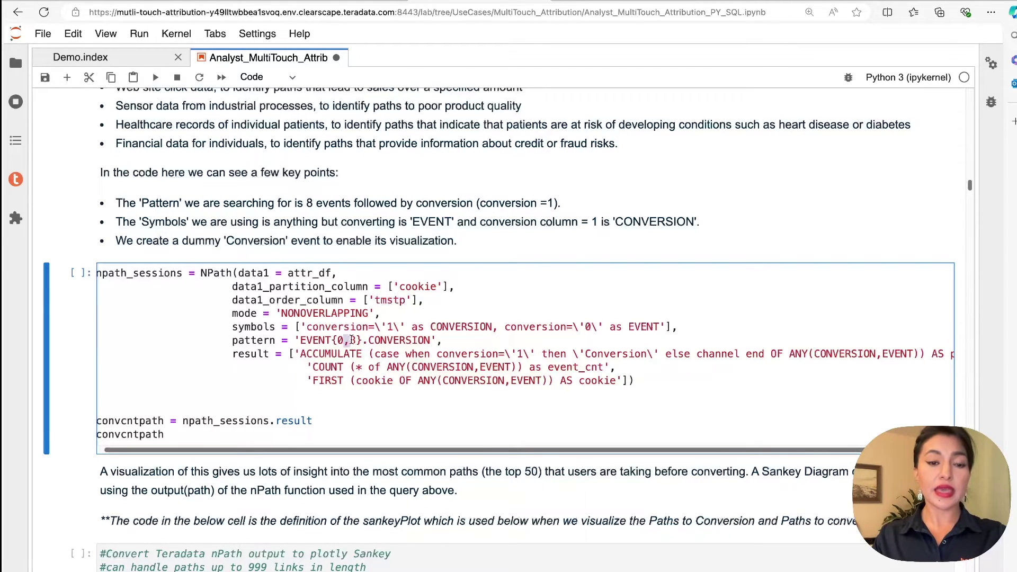
pyautogui.doubleClick(397, 340)
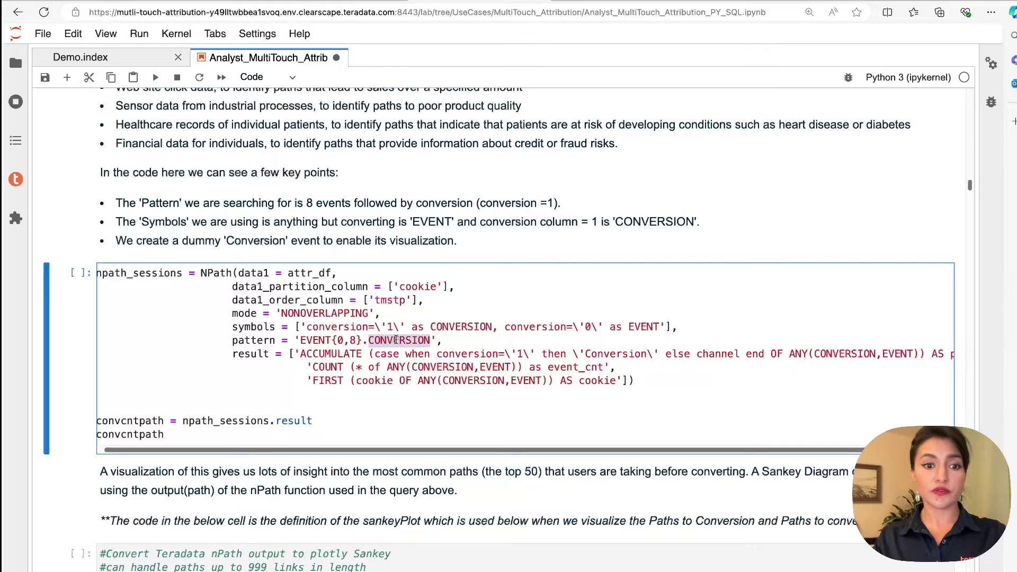
# - Run the NPath cell that builds convcntpath and review the resulting conversion path table
pyautogui.scroll(-2, 396, 339)
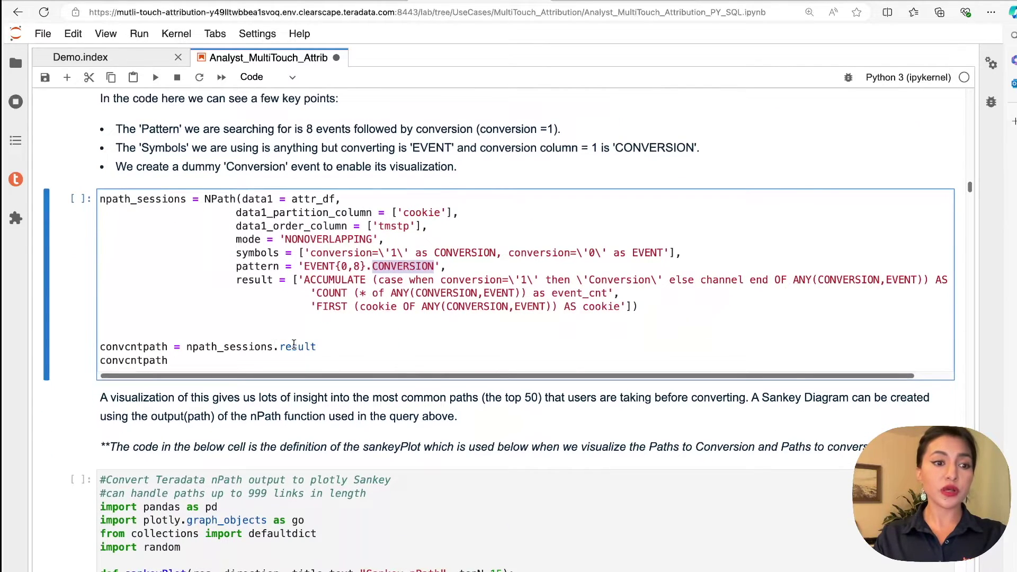
pyautogui.scroll(-1, 133, 344)
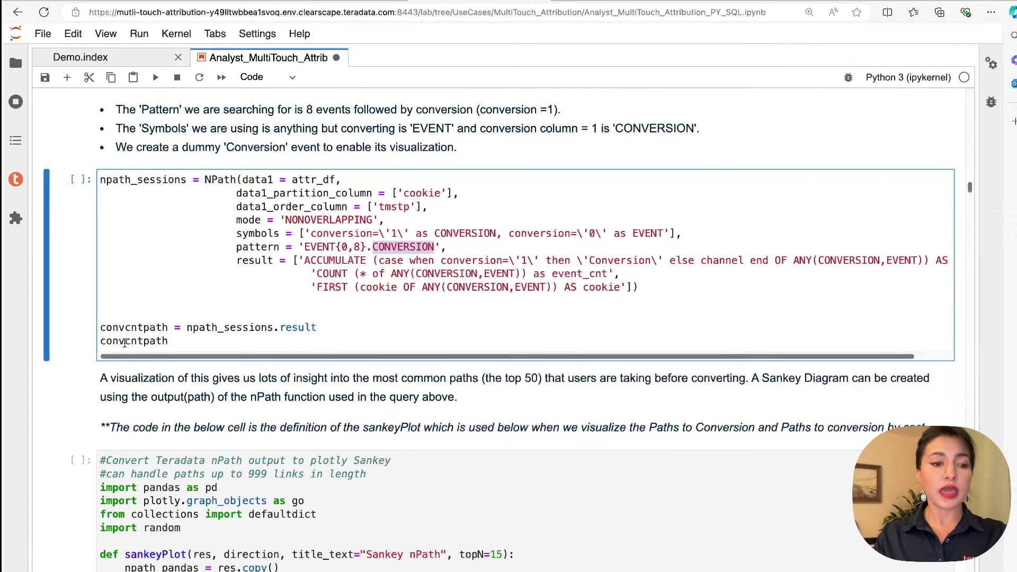
pyautogui.scroll(-1, 142, 340)
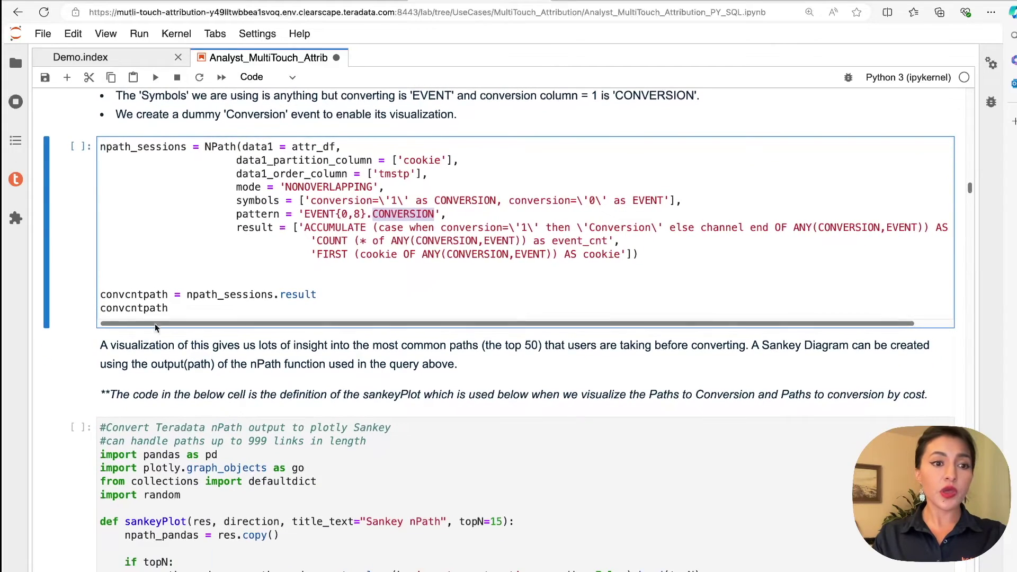
pyautogui.hotkey('shift', 'Return')
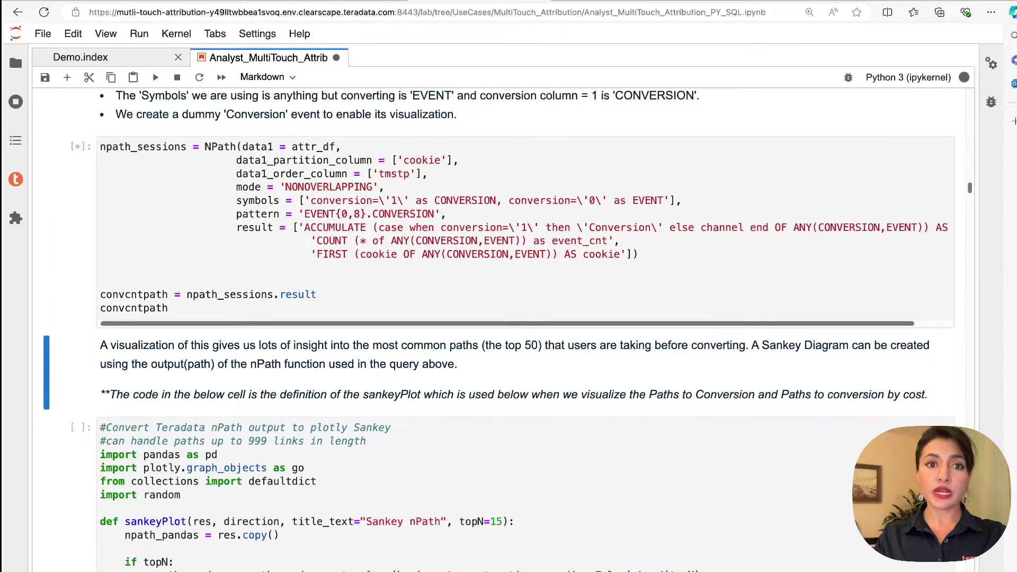
pyautogui.scroll(-1, 175, 287)
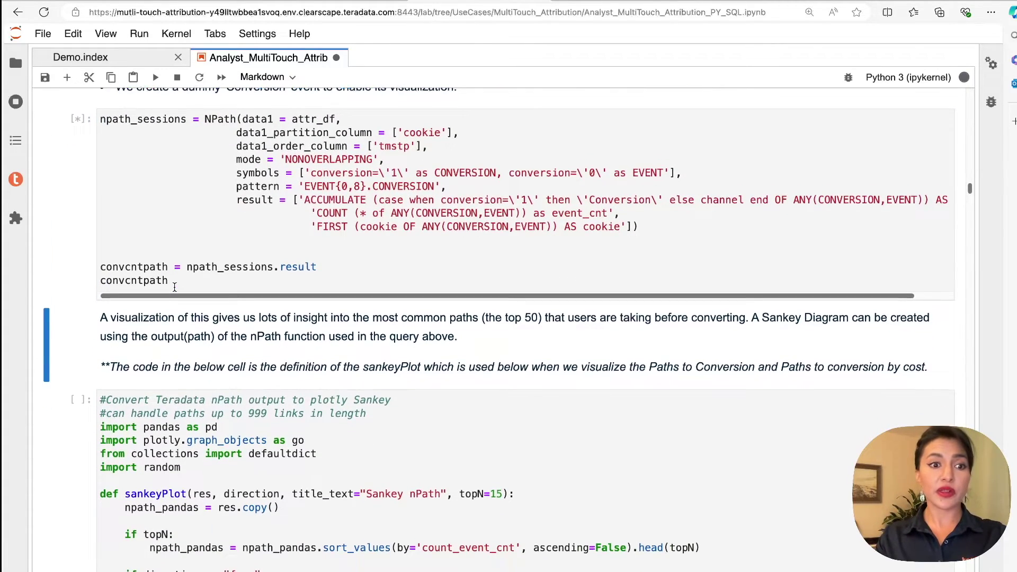
pyautogui.scroll(-1, 175, 288)
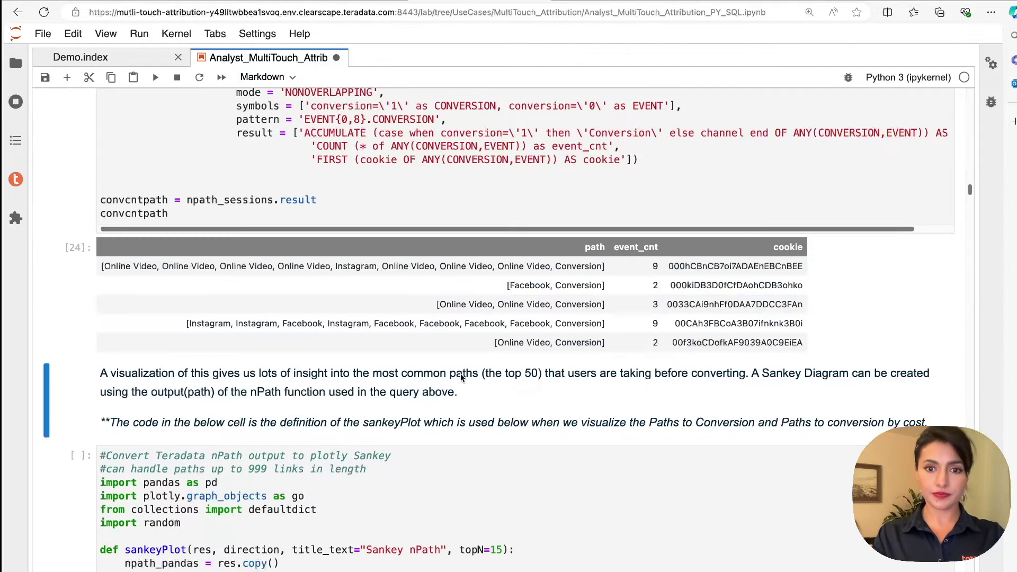
pyautogui.scroll(-1, 535, 328)
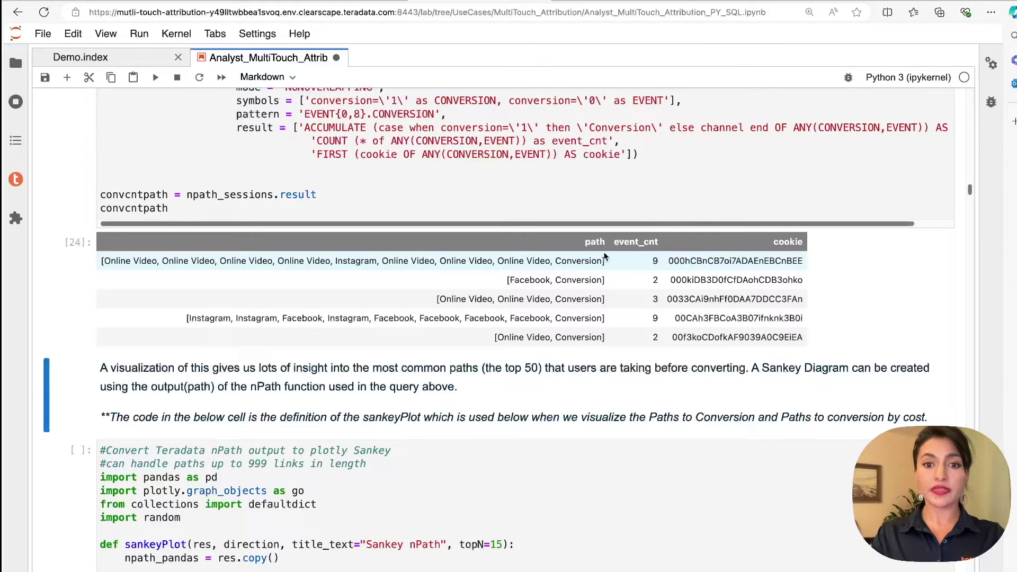
# - Run the sankeyPlot definition cell and the res cell that counts convcntpath by path and keeps the top 100
pyautogui.scroll(-3, 599, 265)
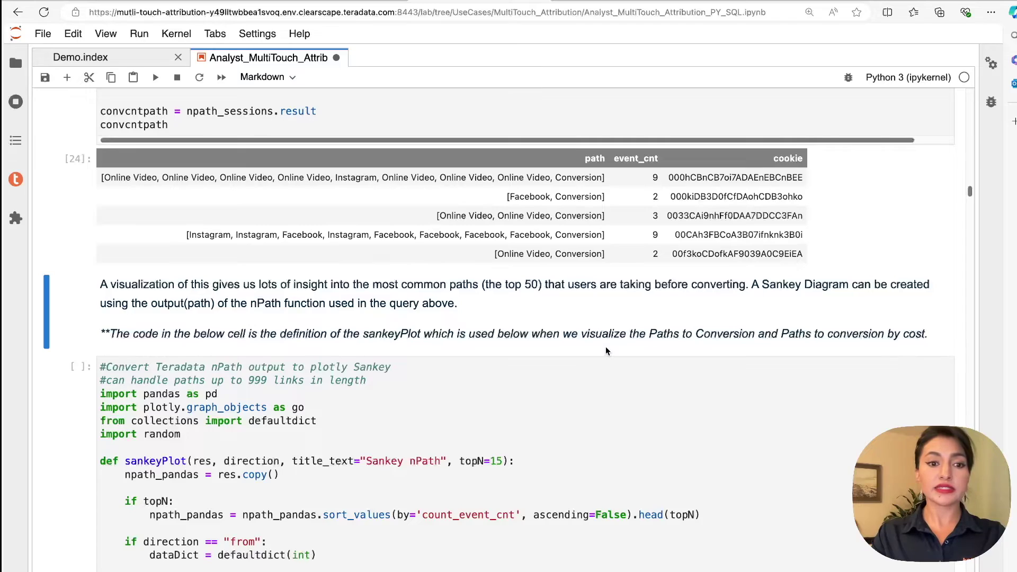
pyautogui.scroll(-5, 605, 350)
pyautogui.click(605, 347)
pyautogui.scroll(-15, 605, 347)
pyautogui.click(596, 359)
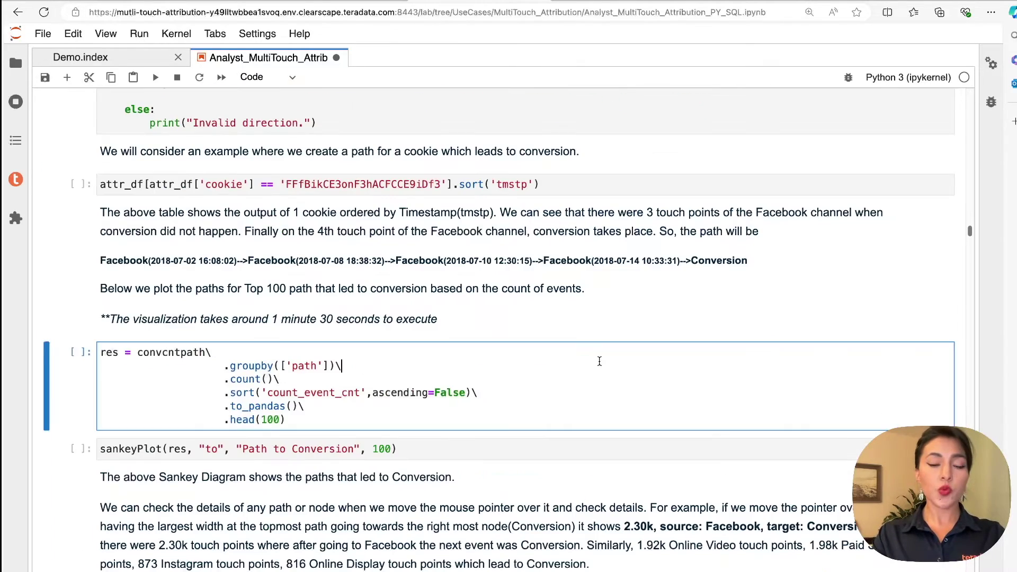
pyautogui.hotkey('shift', 'Return')
# - Run the sankeyPlot cell to draw the Path to Conversion diagram and inspect the flow details of the last Facebook node
pyautogui.scroll(-1, 599, 358)
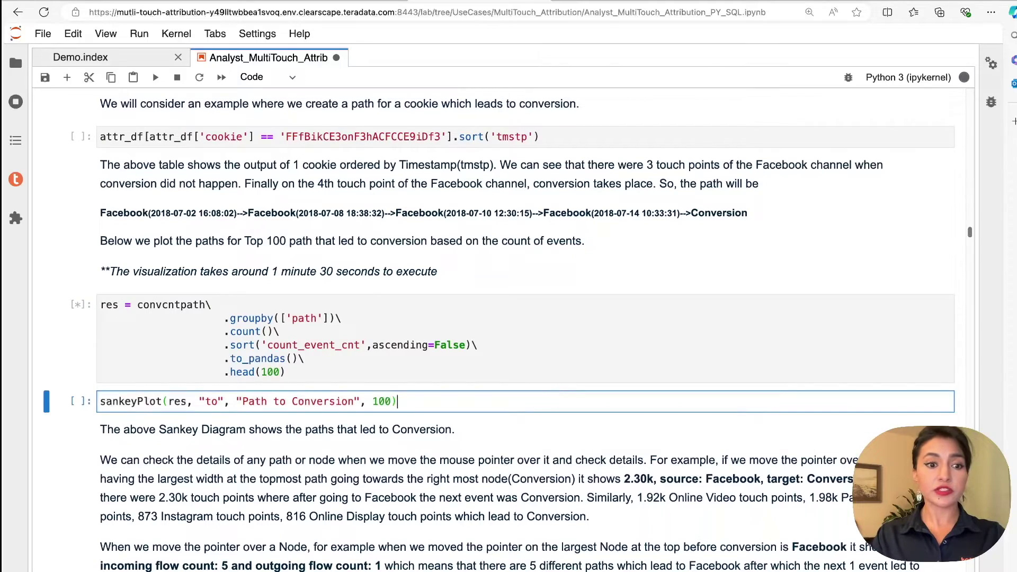
pyautogui.hotkey('shift', 'Return')
pyautogui.scroll(-3, 787, 302)
pyautogui.scroll(1, 786, 301)
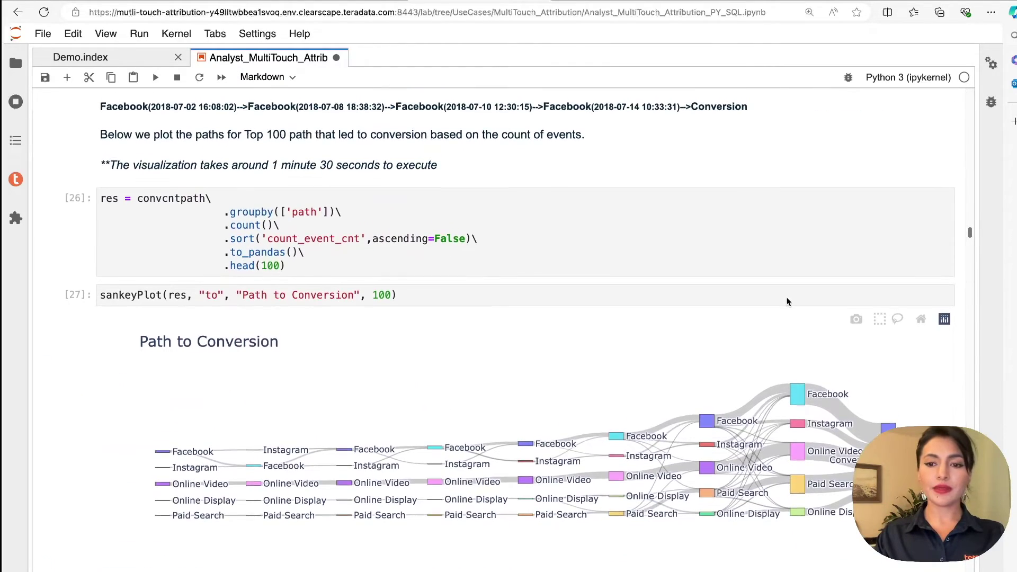
pyautogui.scroll(-2, 786, 301)
pyautogui.scroll(-1, 786, 302)
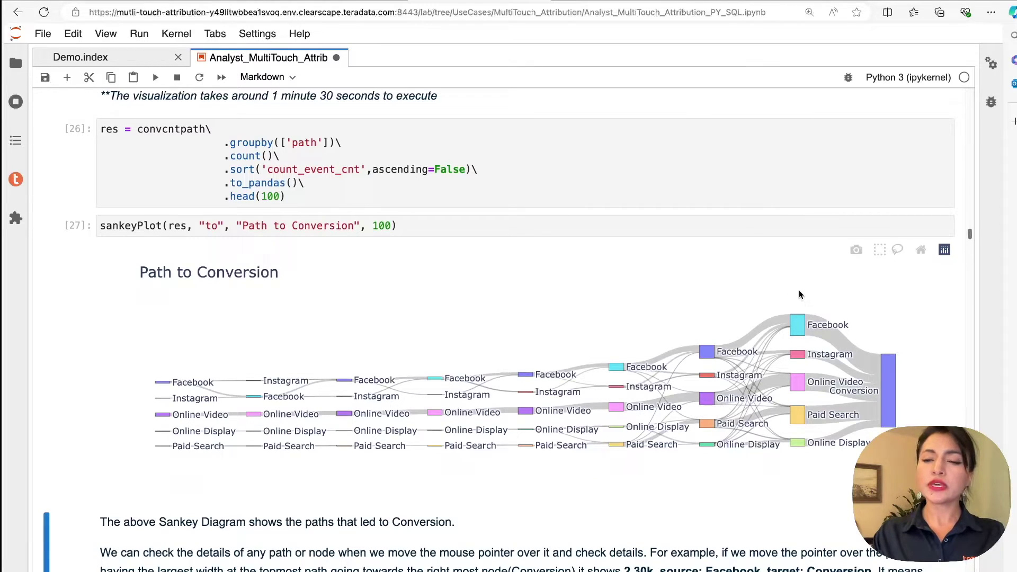
pyautogui.moveTo(795, 325)
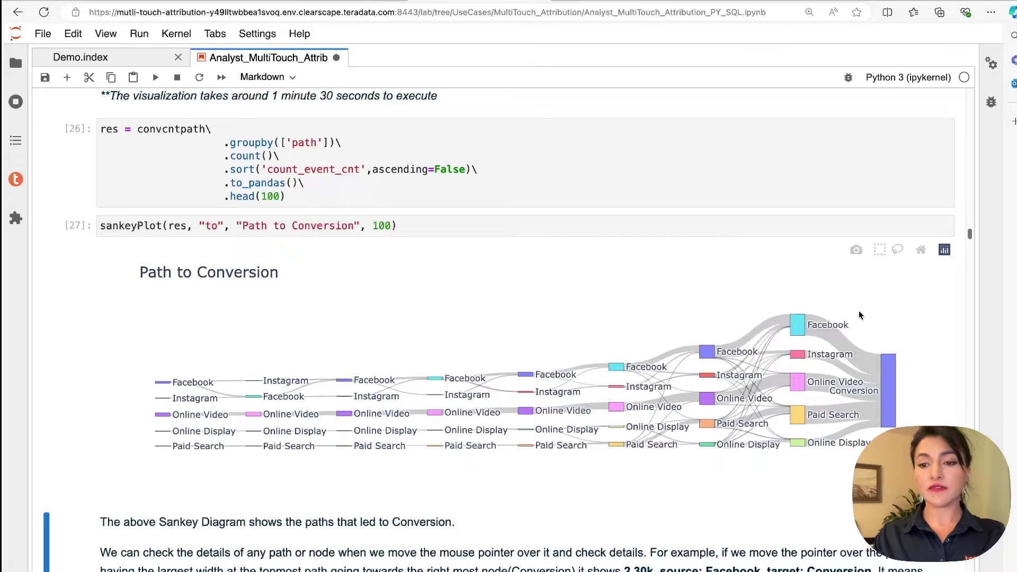
pyautogui.moveTo(888, 360)
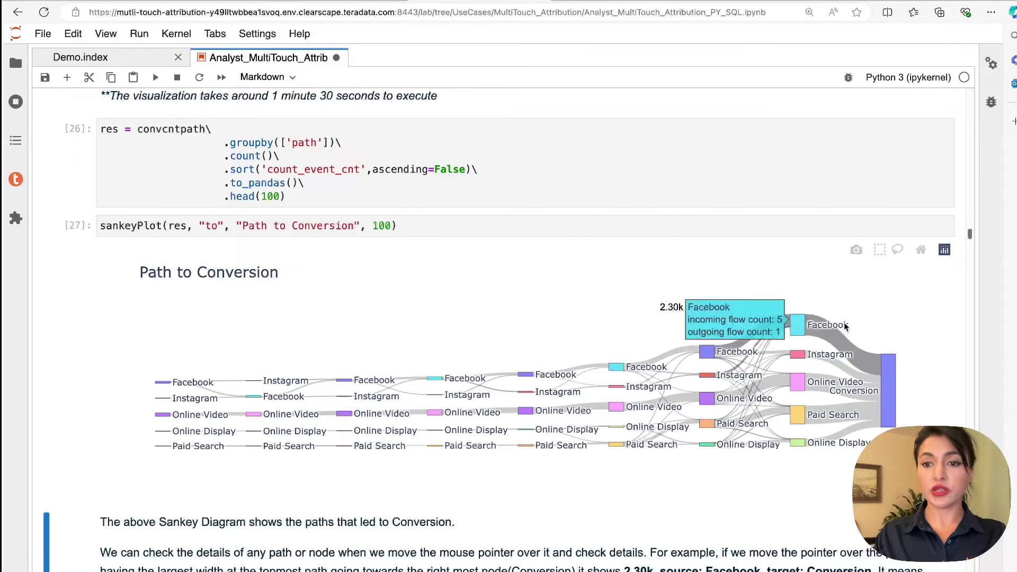
# - Read the Sankey diagram explanation and look through the section 4.2 tables of converting and non-converting journeys
pyautogui.scroll(-4, 752, 150)
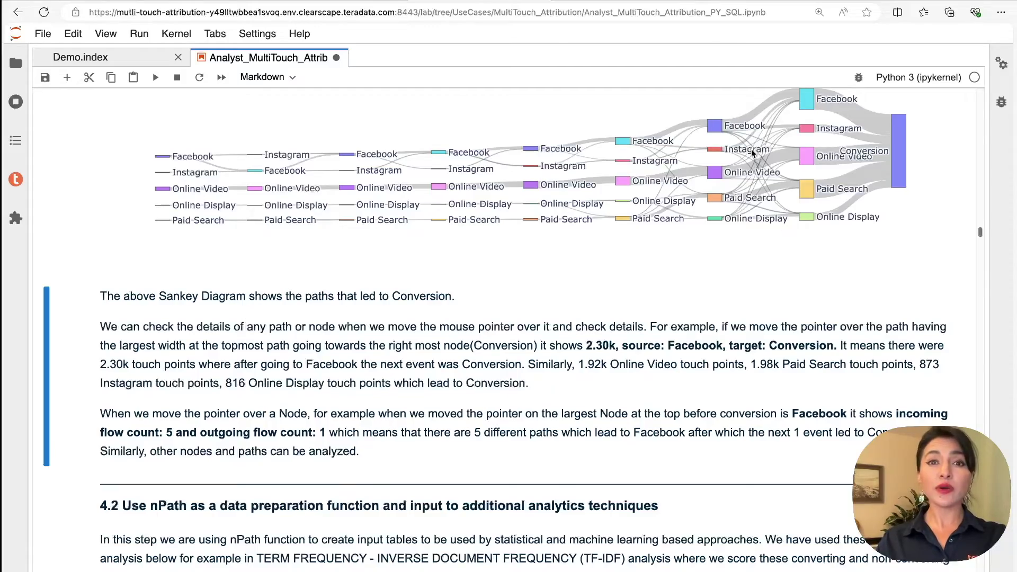
pyautogui.scroll(-3, 751, 155)
pyautogui.scroll(-15, 751, 155)
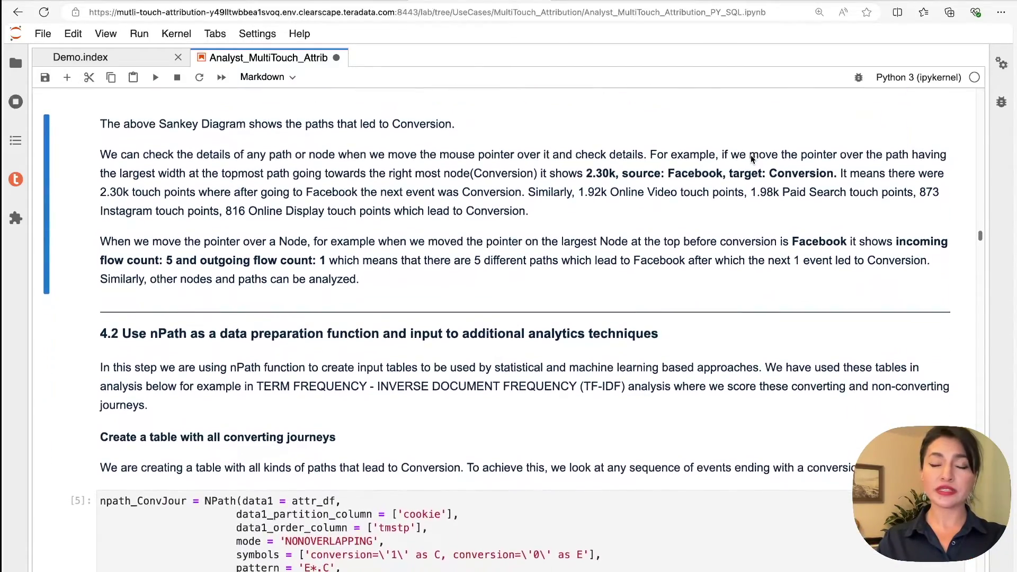
pyautogui.scroll(-5, 751, 155)
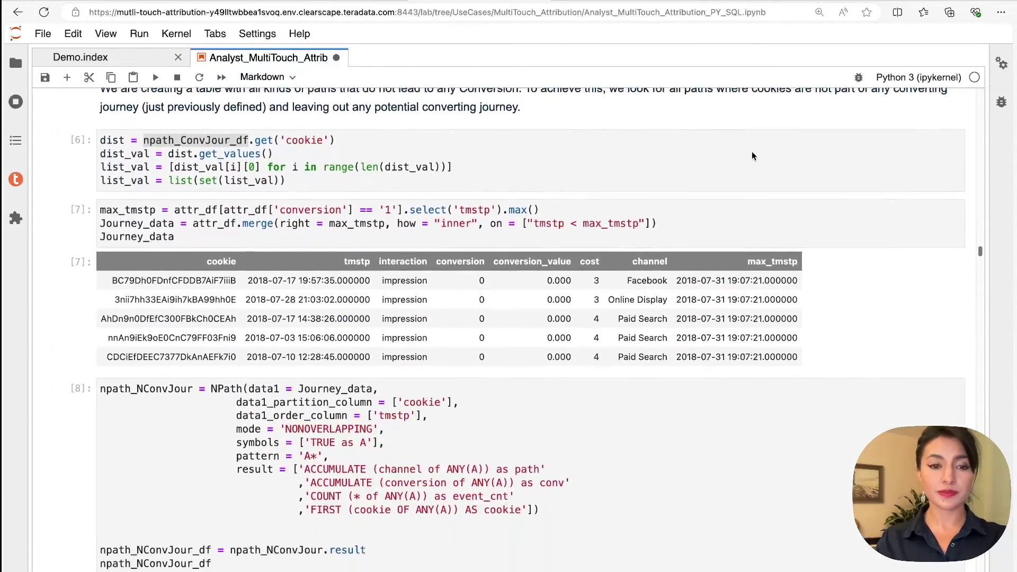
pyautogui.scroll(-10, 428, 411)
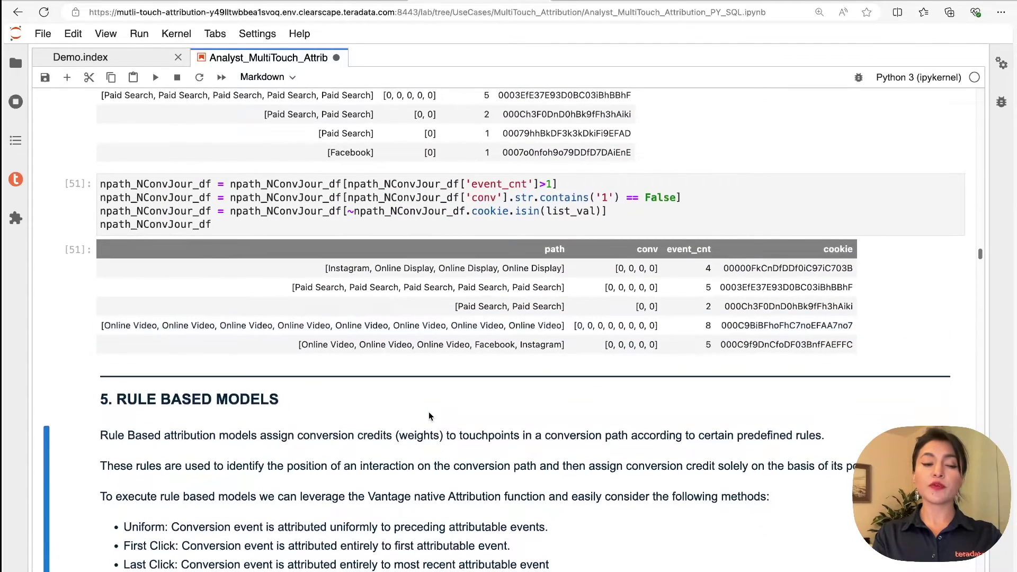
# - Read the Rule Based Models section covering the uniform, first click, last click and exponential methods and the attribution inputs
pyautogui.scroll(-1, 429, 416)
pyautogui.scroll(-1, 429, 415)
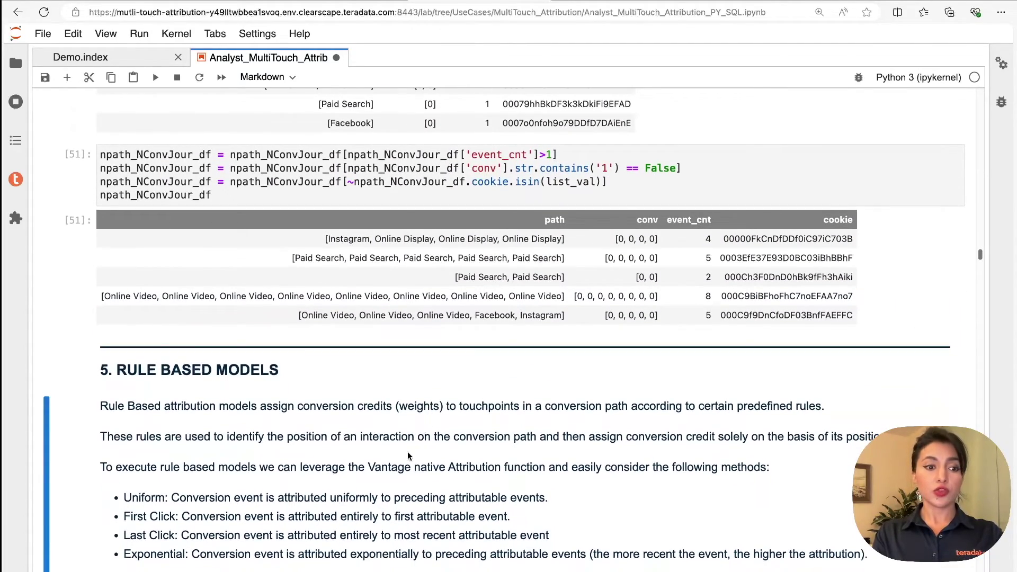
pyautogui.scroll(-3, 392, 489)
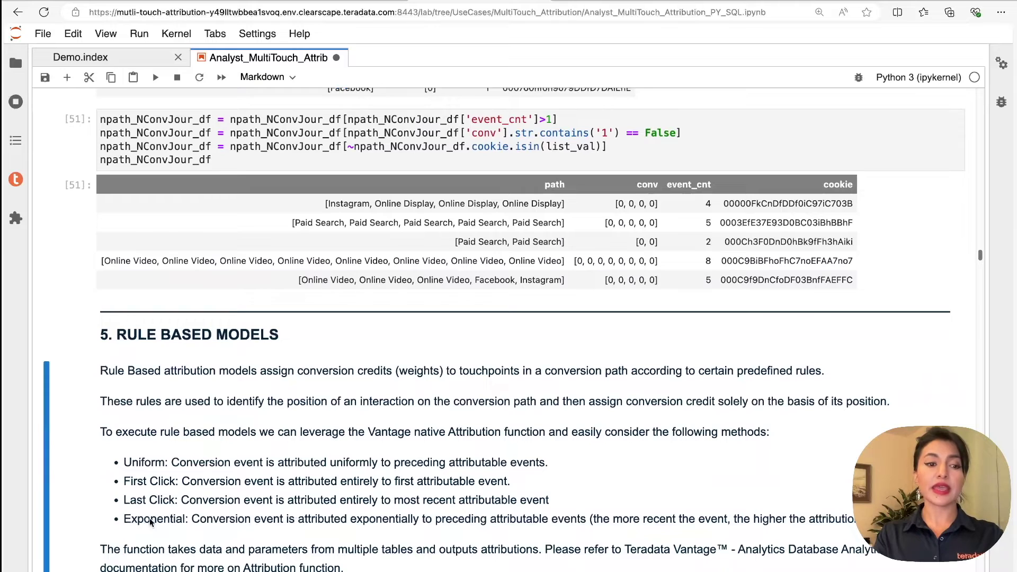
pyautogui.scroll(-1, 149, 518)
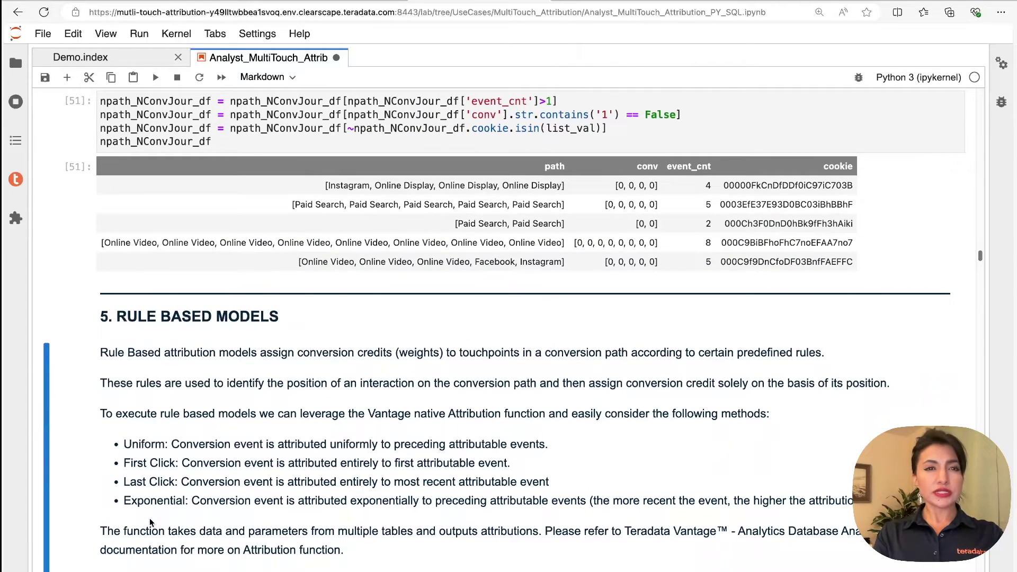
pyautogui.scroll(-2, 149, 518)
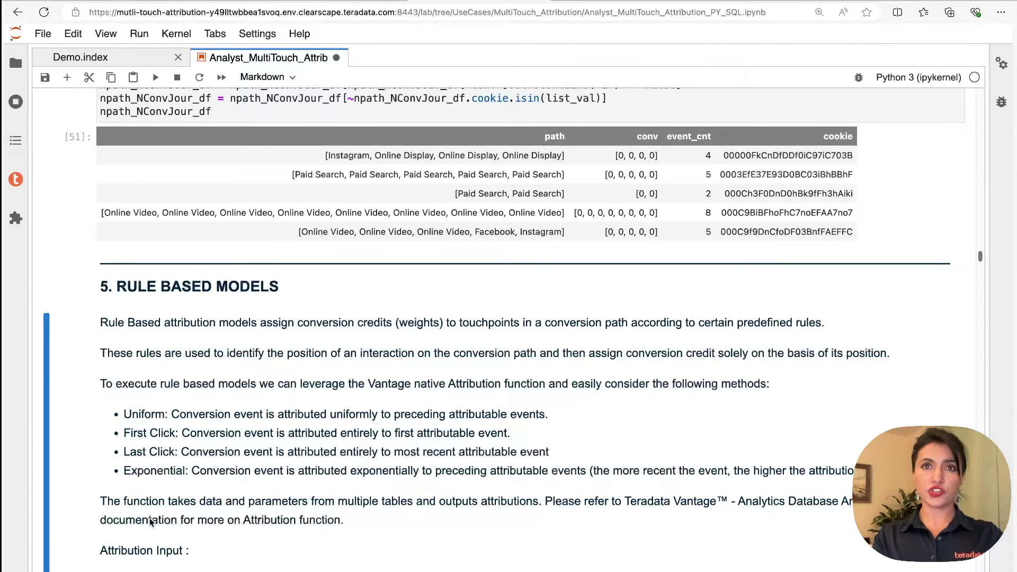
pyautogui.scroll(-2, 149, 521)
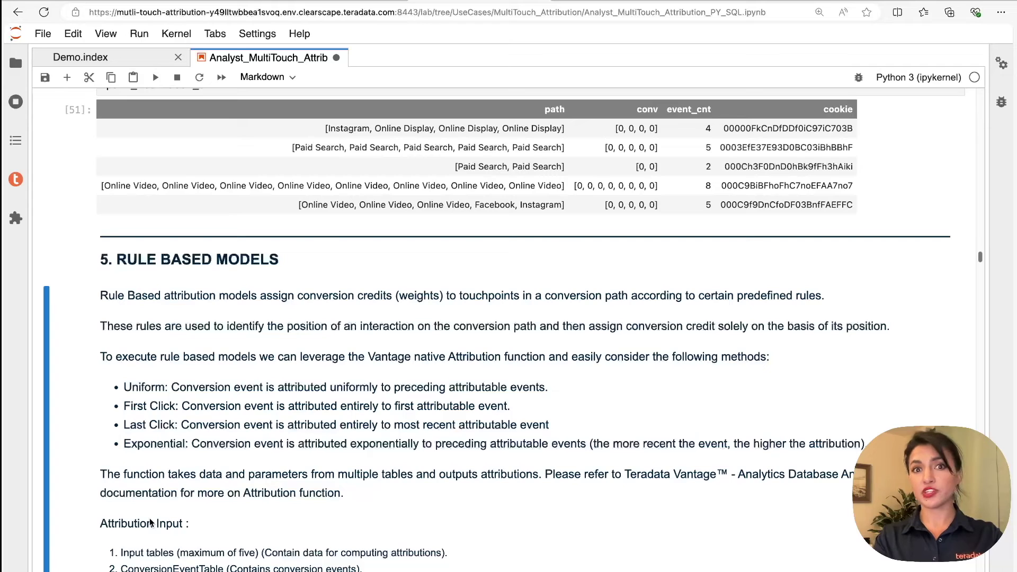
pyautogui.scroll(-5, 150, 524)
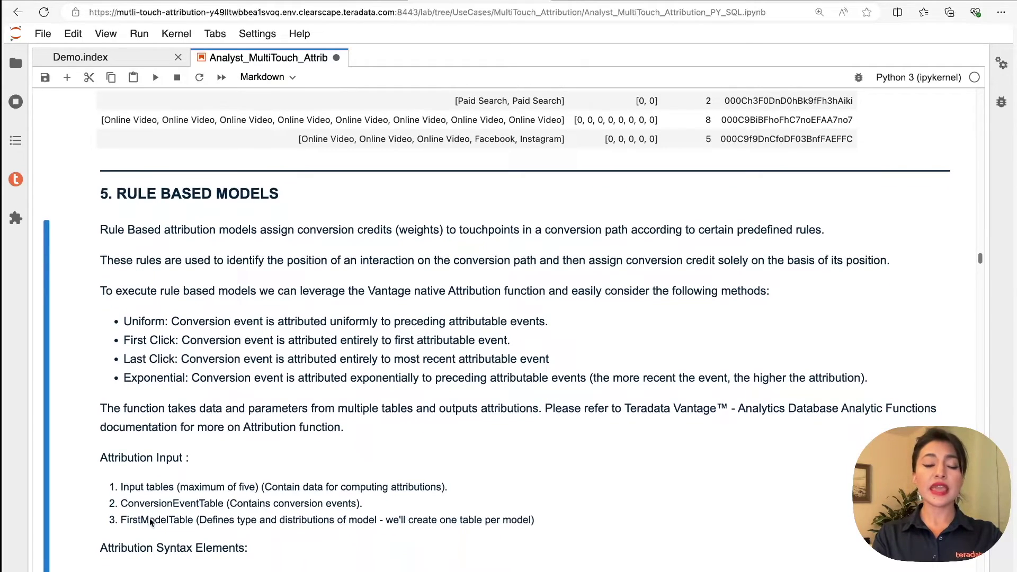
pyautogui.scroll(-1, 150, 519)
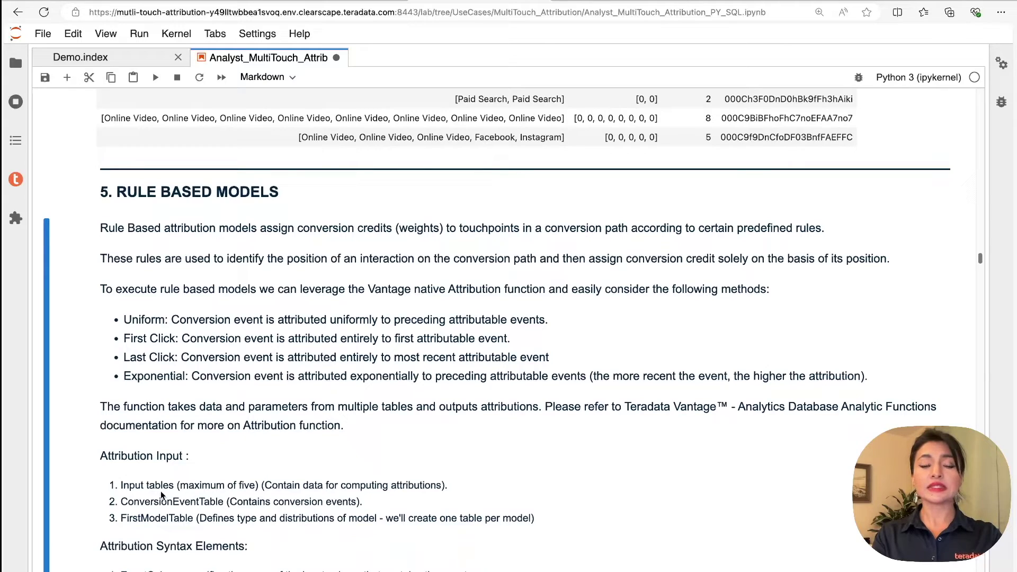
# - Run the section 5.1 cell that creates the ATTRIBUTION_CONVERSION table and inserts the value 'conversion'
pyautogui.scroll(-3, 165, 497)
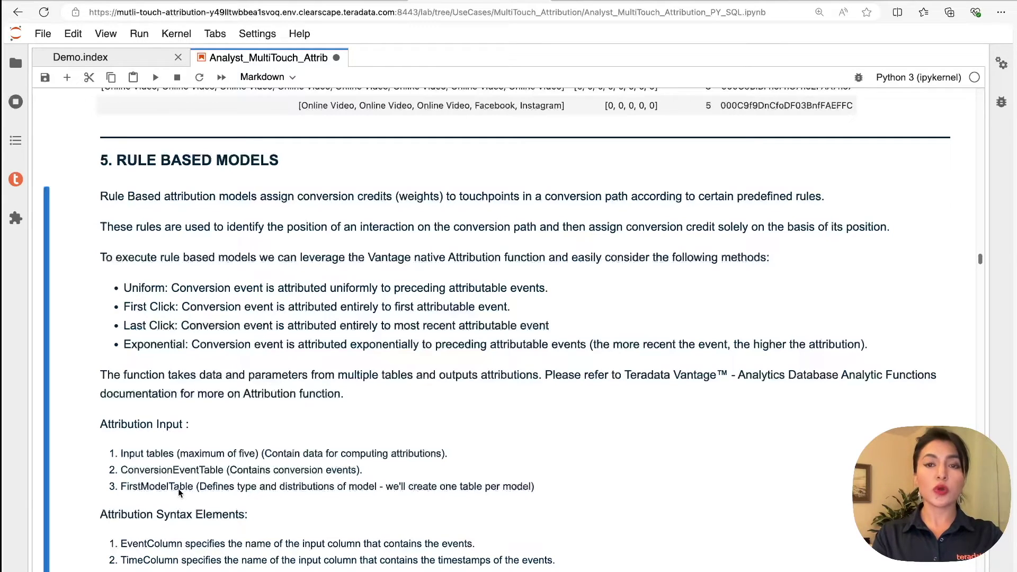
pyautogui.scroll(-2, 178, 488)
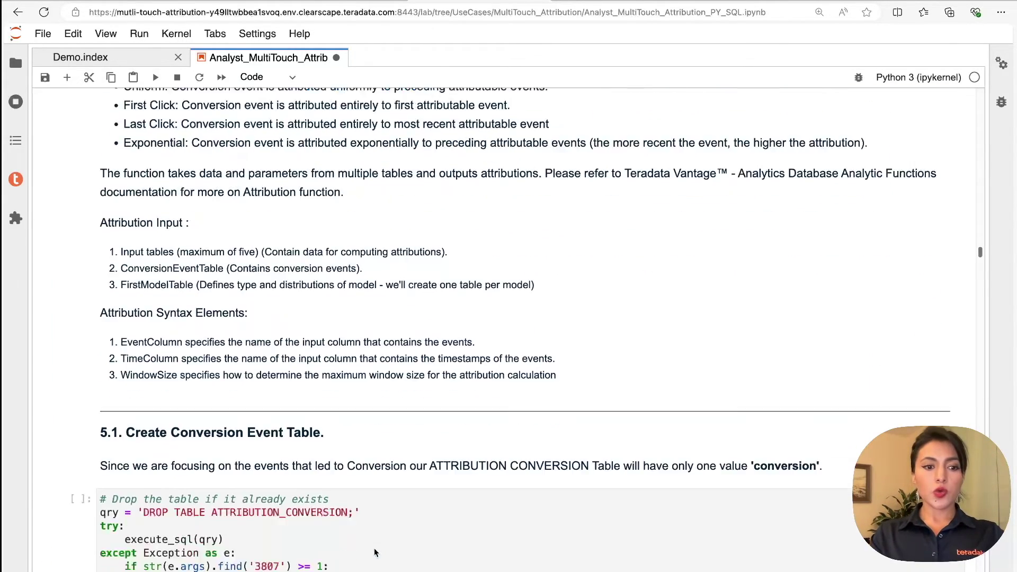
pyautogui.scroll(-3, 374, 541)
pyautogui.scroll(-2, 376, 513)
pyautogui.click(376, 512)
pyautogui.hotkey('shift', 'Return')
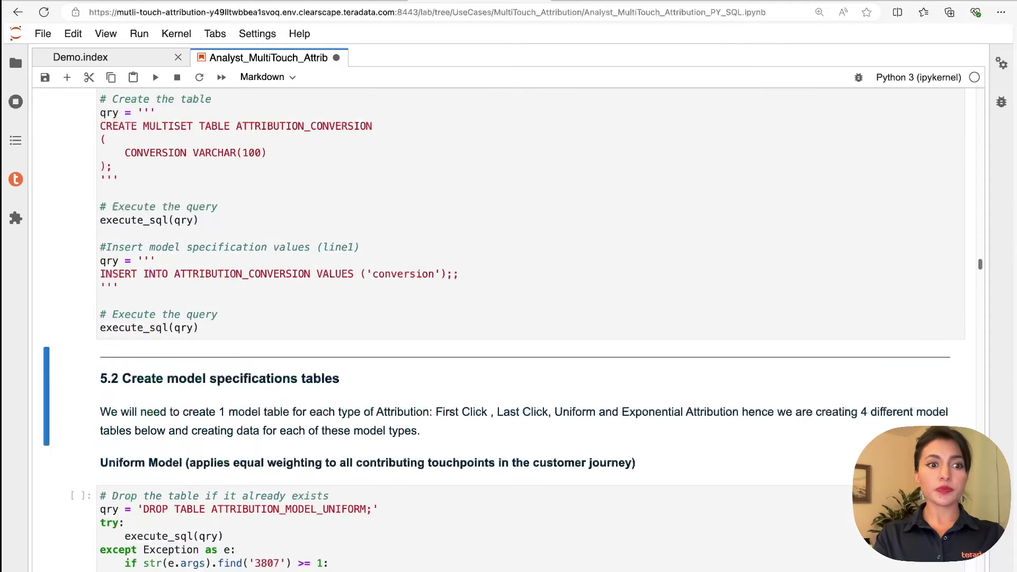
# - Review the ATTRIBUTION_CONVERSION table name and the insert statement in the section 5.1 cell
pyautogui.scroll(5, 508, 328)
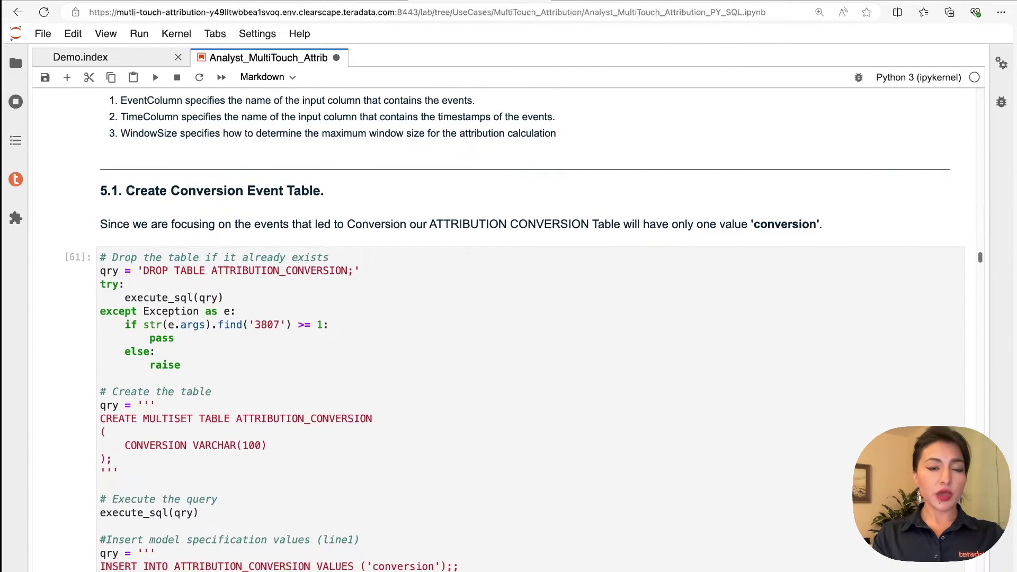
pyautogui.scroll(-1, 384, 454)
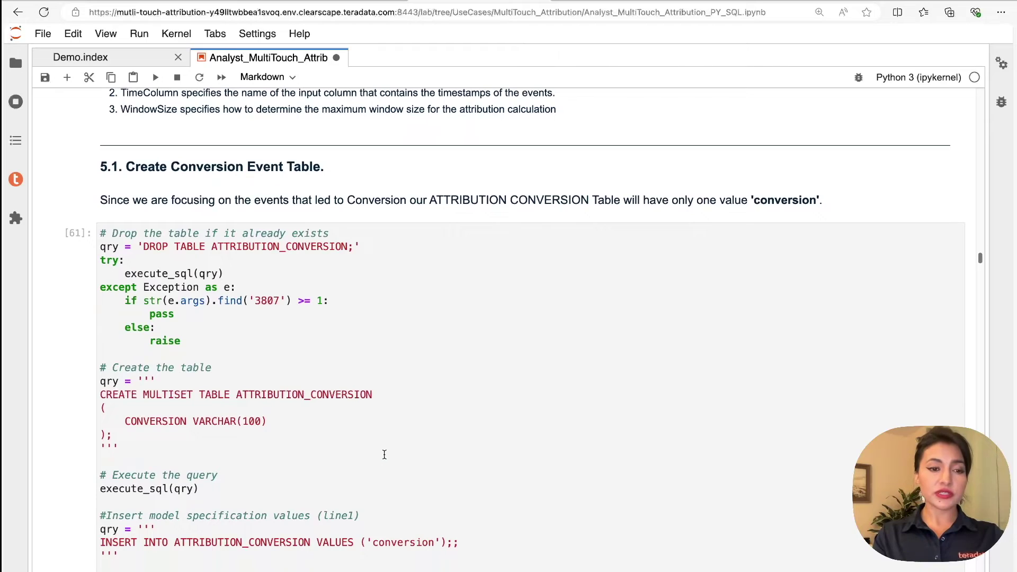
pyautogui.doubleClick(276, 247)
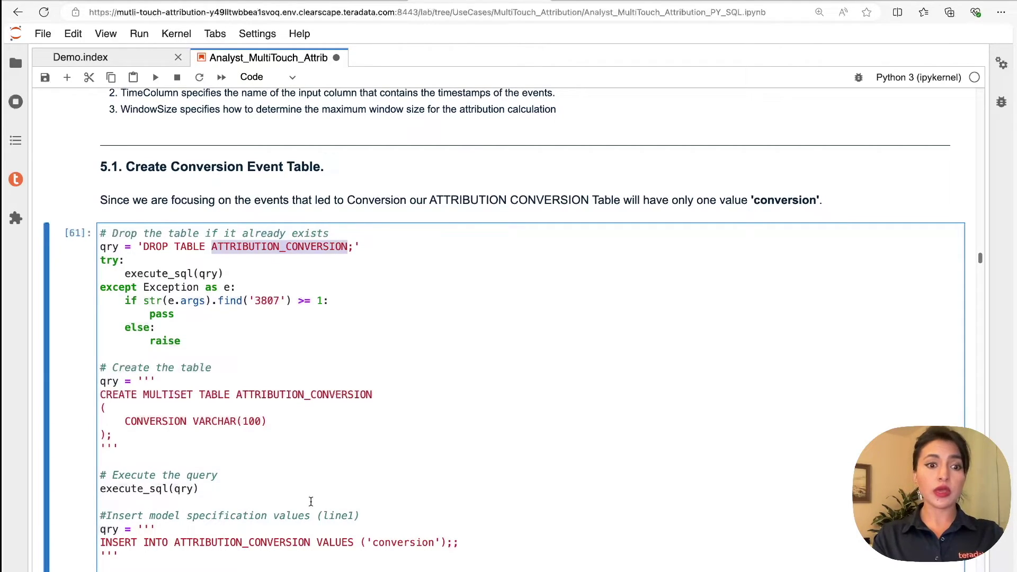
pyautogui.tripleClick(321, 542)
# - Run the Uniform Model cell that creates ATTRIBUTION_MODEL_UNIFORM with 'EVENT_REGULAR' and 'ALL:1.0:UNIFORM:NA', and review its insert statements
pyautogui.scroll(-3, 551, 417)
pyautogui.scroll(-2, 551, 417)
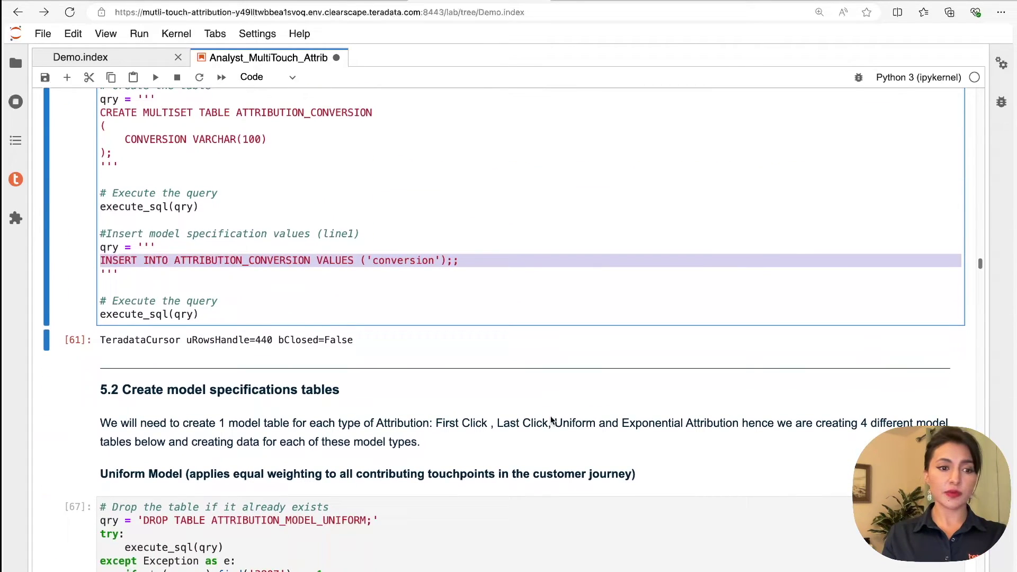
pyautogui.scroll(-2, 551, 420)
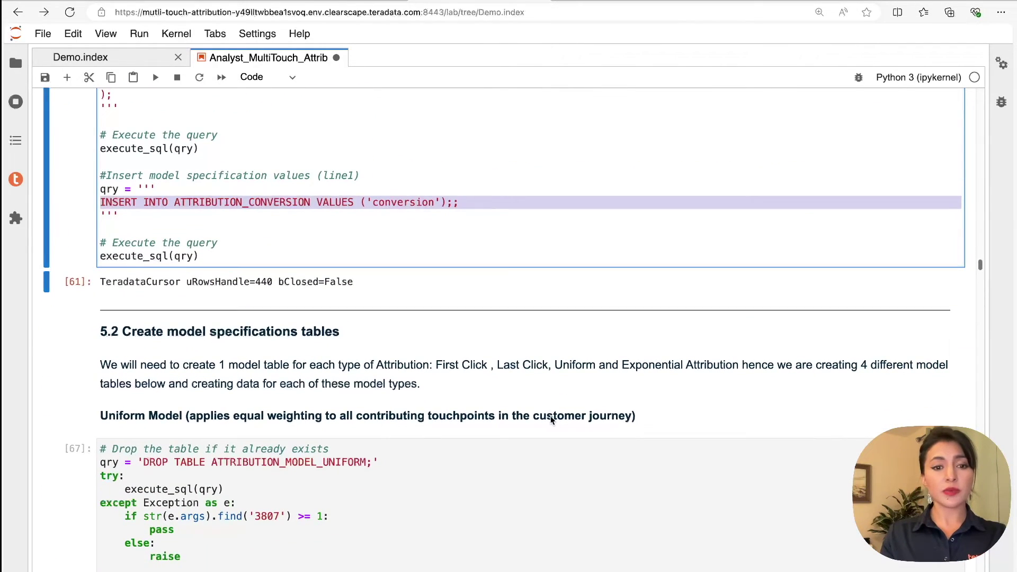
pyautogui.scroll(-1, 551, 416)
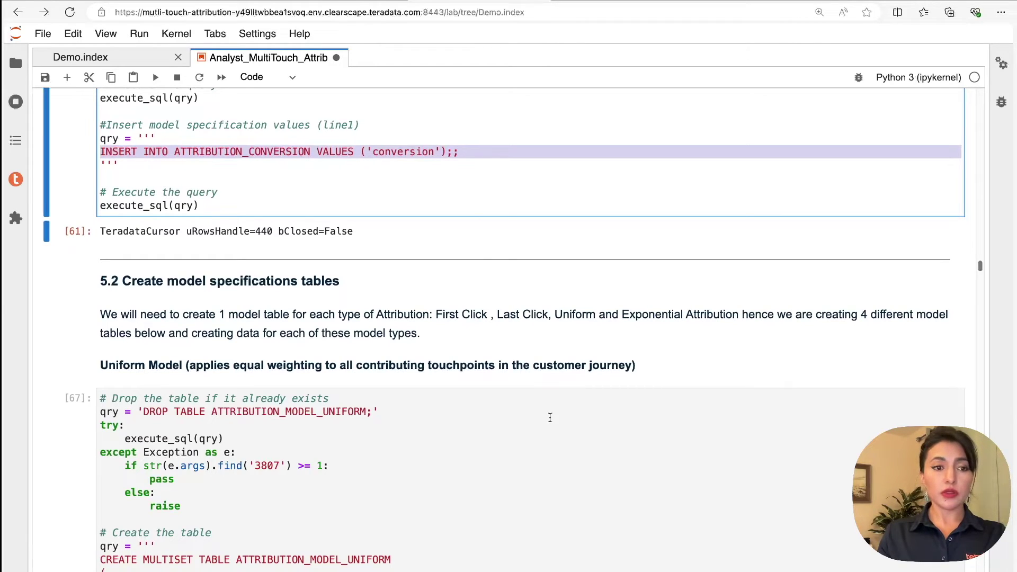
pyautogui.scroll(-3, 550, 418)
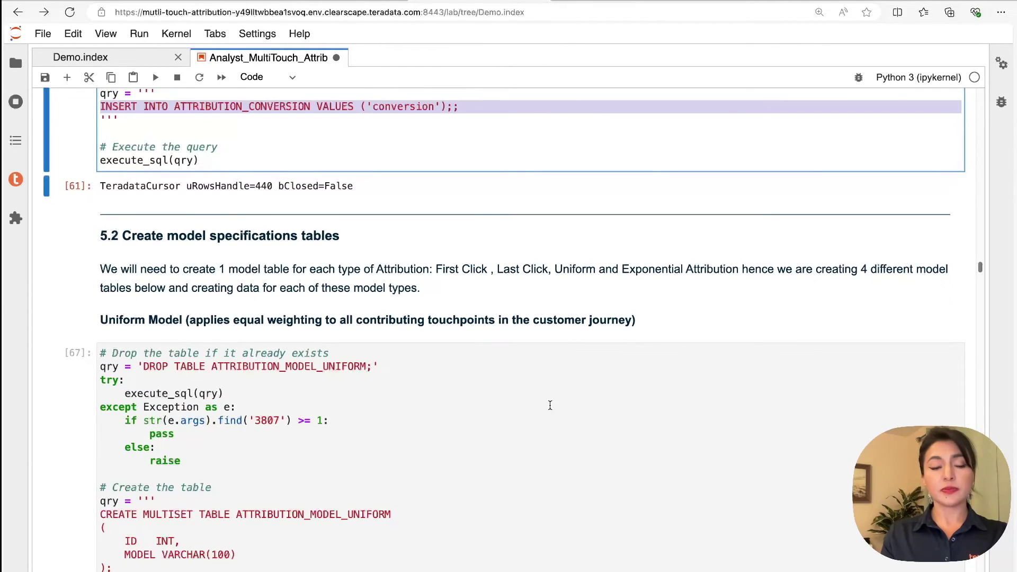
pyautogui.scroll(-3, 550, 405)
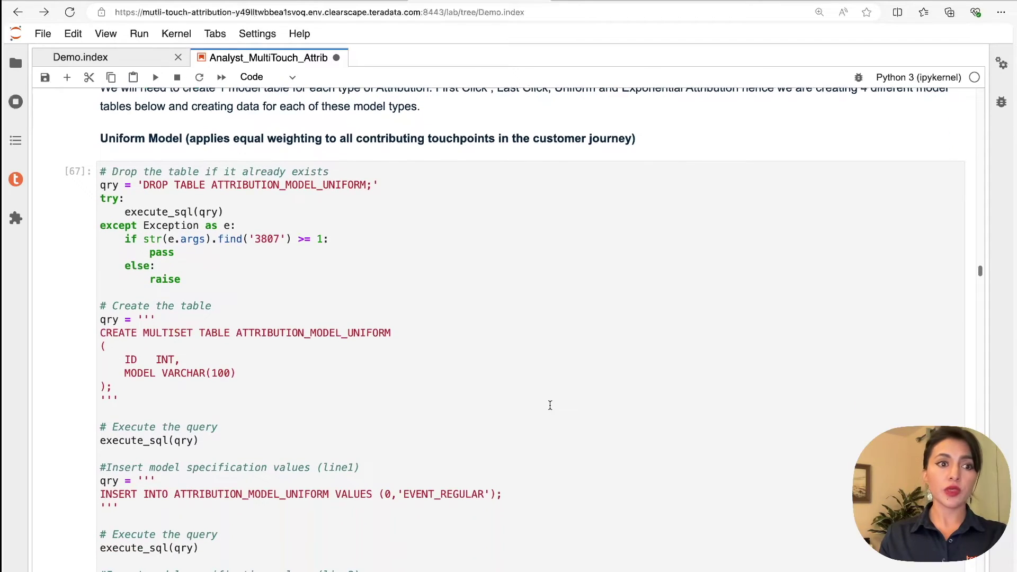
pyautogui.click(551, 362)
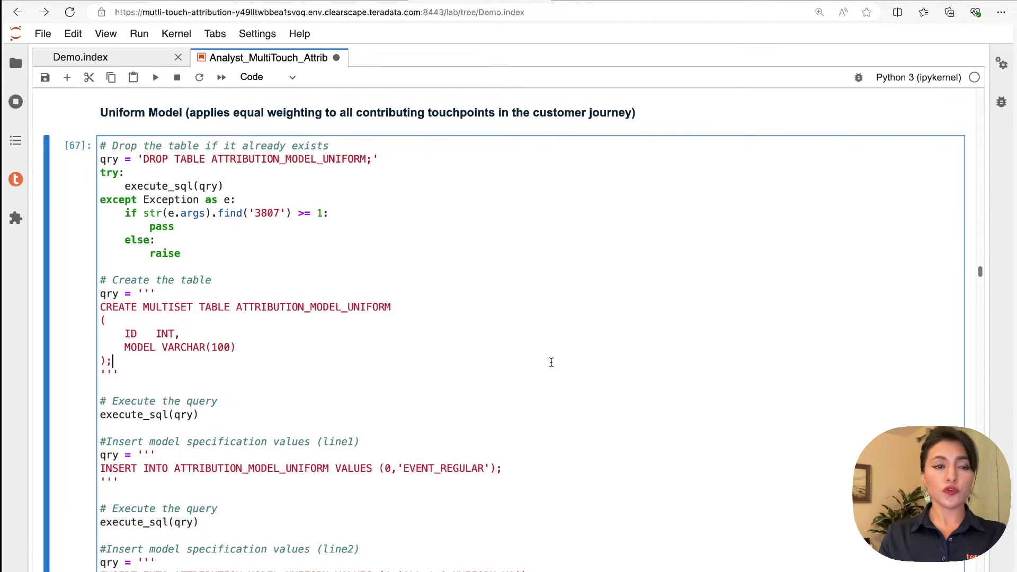
pyautogui.hotkey('shift', 'Return')
pyautogui.scroll(4, 551, 363)
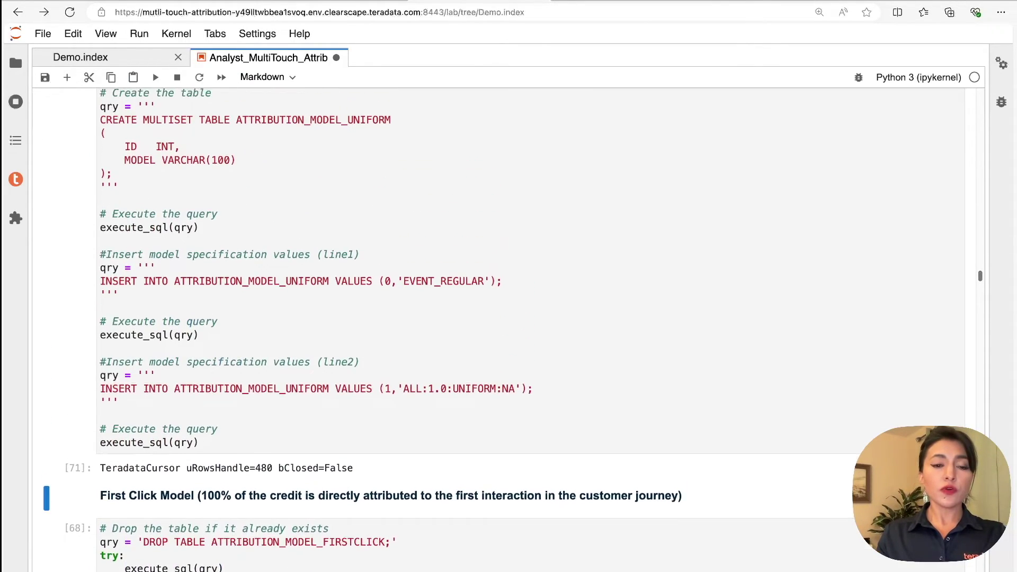
pyautogui.scroll(1, 529, 339)
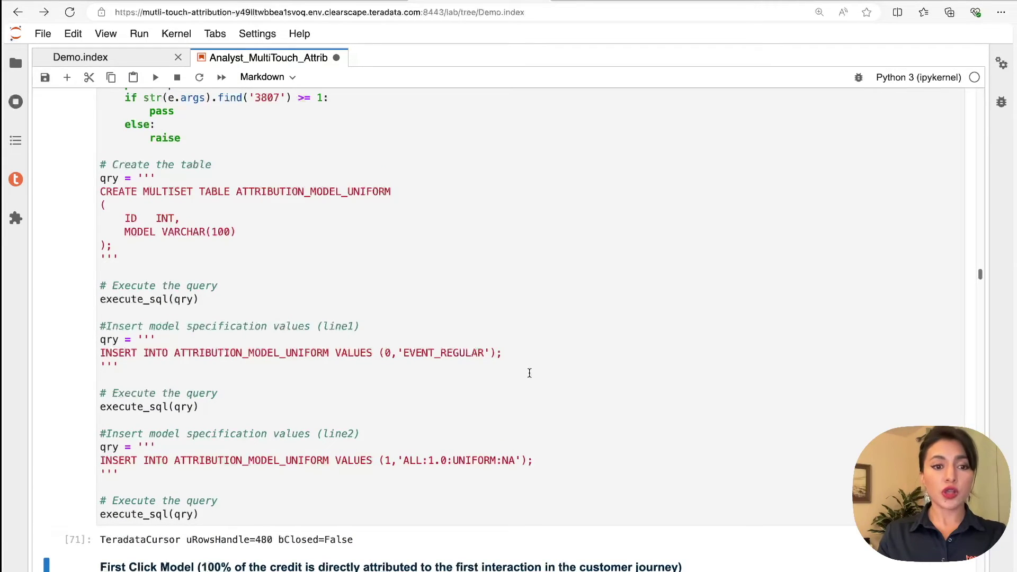
# - Run the First Click Model cell that creates ATTRIBUTION_MODEL_FIRSTCLICK, highlight its 'ALL:1.0:FIRST_CLICK:NA' insert line and run the cell again
pyautogui.scroll(-5, 517, 390)
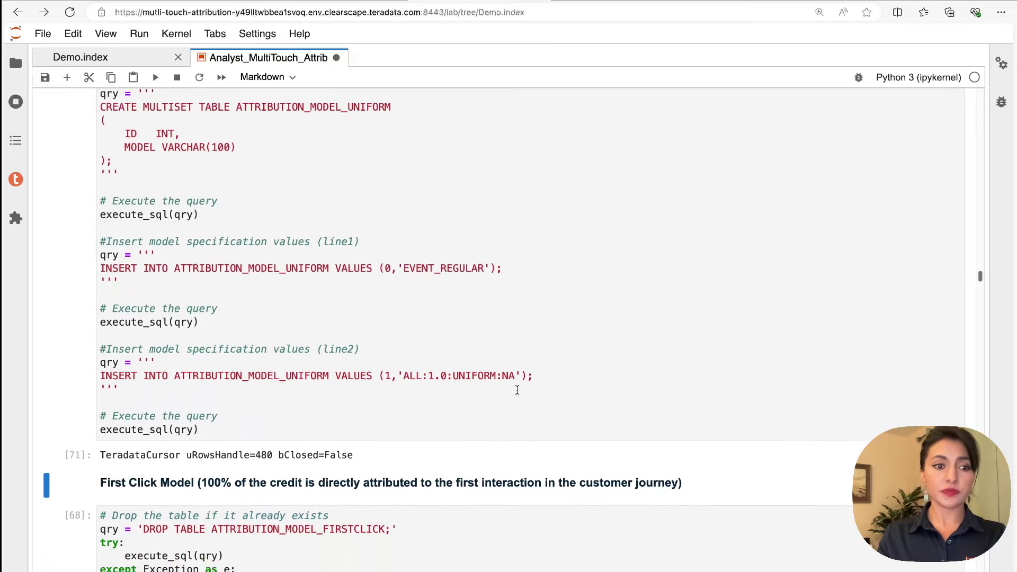
pyautogui.click(516, 390)
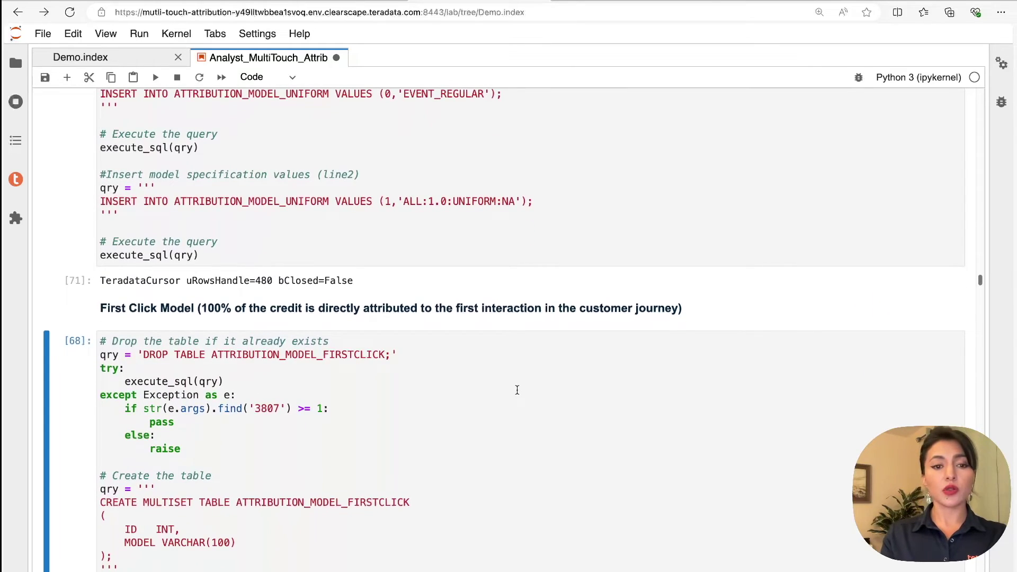
pyautogui.scroll(-4, 517, 390)
pyautogui.hotkey('shift', 'Return')
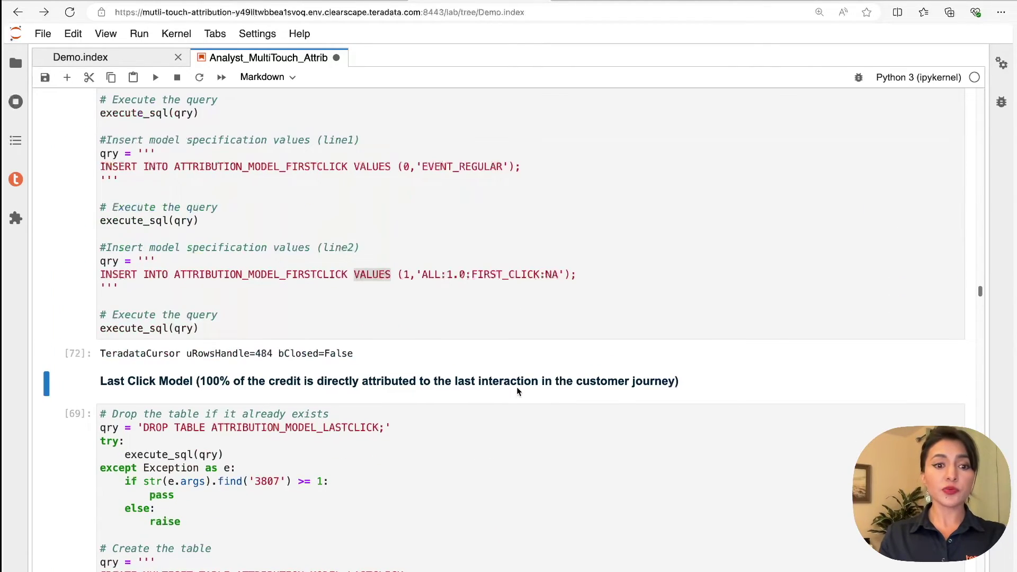
pyautogui.click(402, 273)
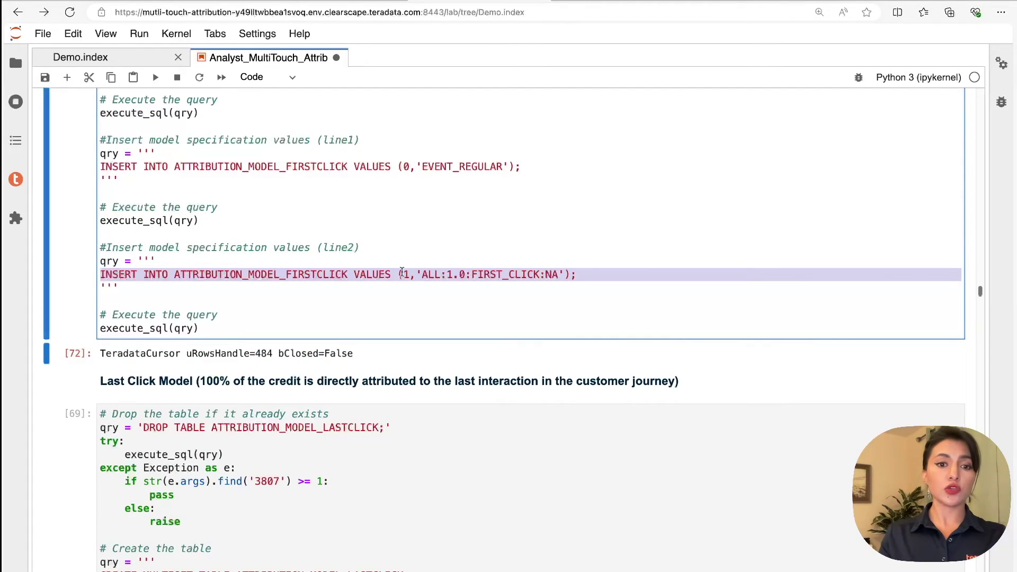
pyautogui.hotkey('shift', 'Return')
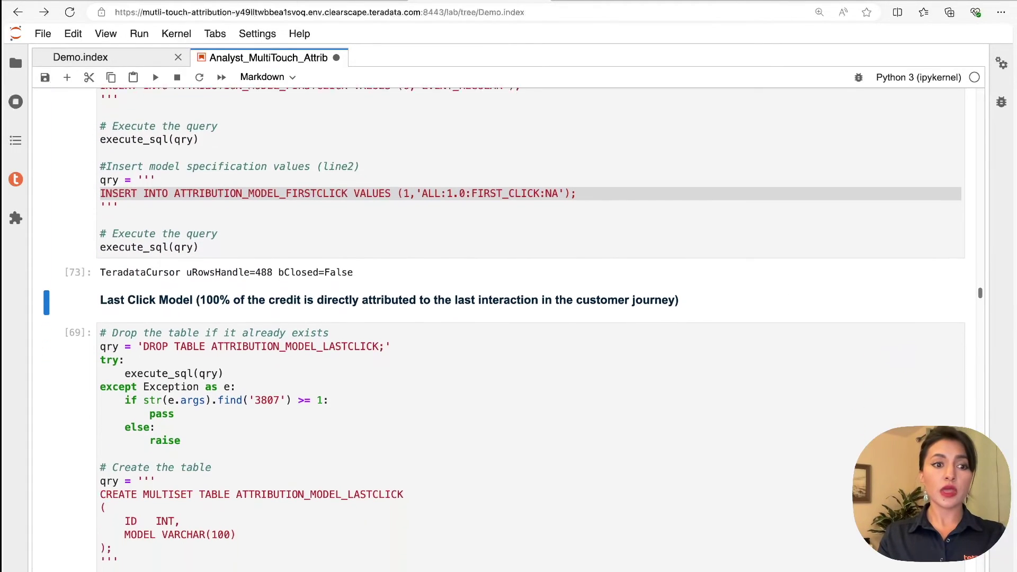
# - Run the Last Click Model cell that creates ATTRIBUTION_MODEL_LASTCLICK with 'EVENT_REGULAR' and 'ALL:1.0:LAST_CLICK:NA'
pyautogui.hotkey('shift', 'Return')
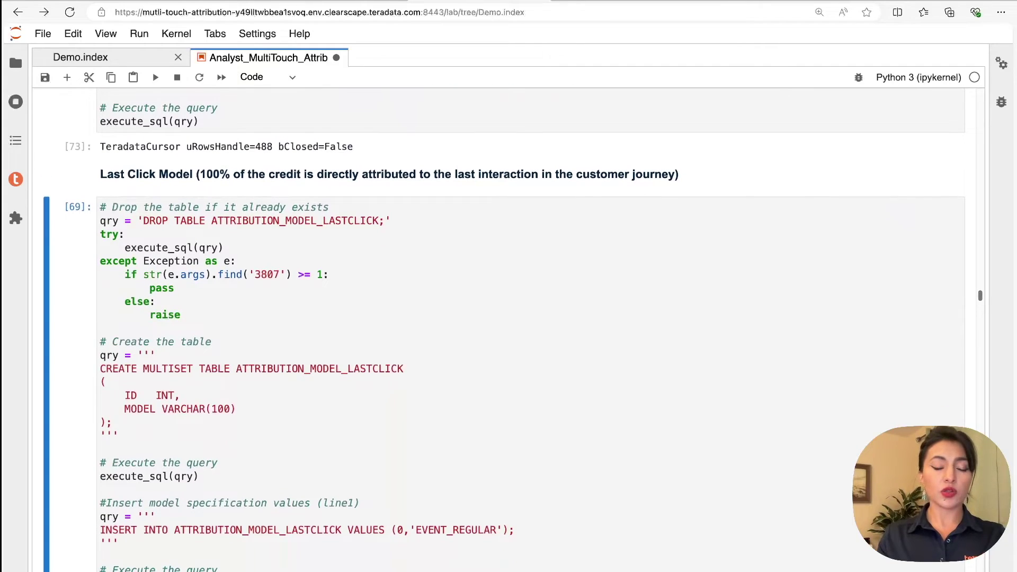
pyautogui.scroll(-1, 504, 330)
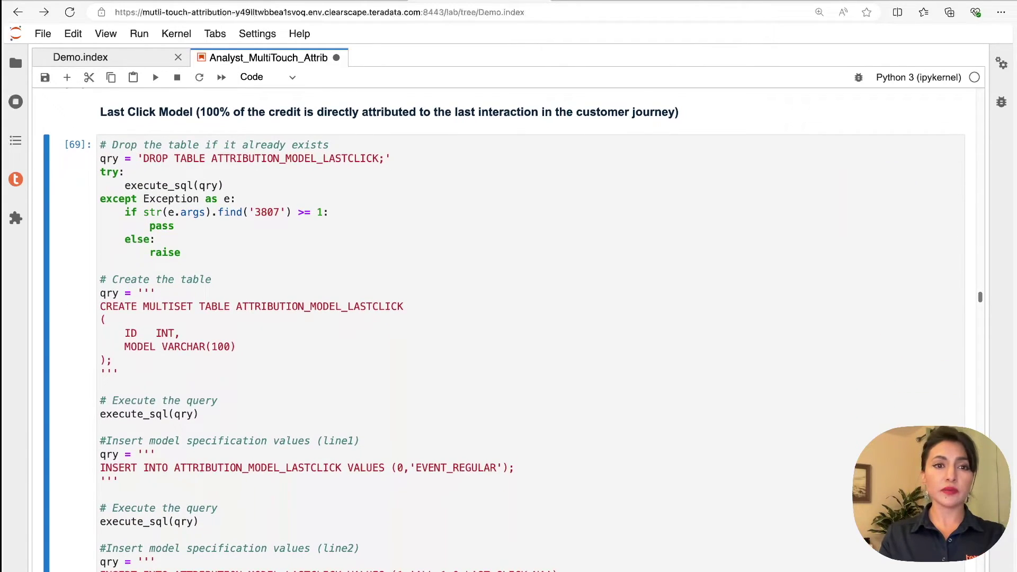
pyautogui.scroll(-5, 504, 334)
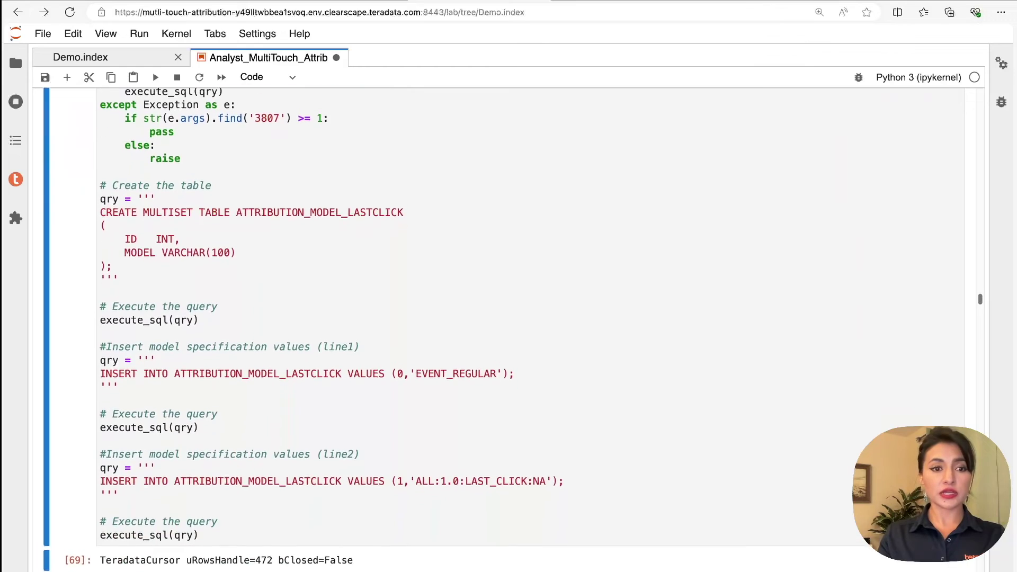
pyautogui.hotkey('shift', 'Return')
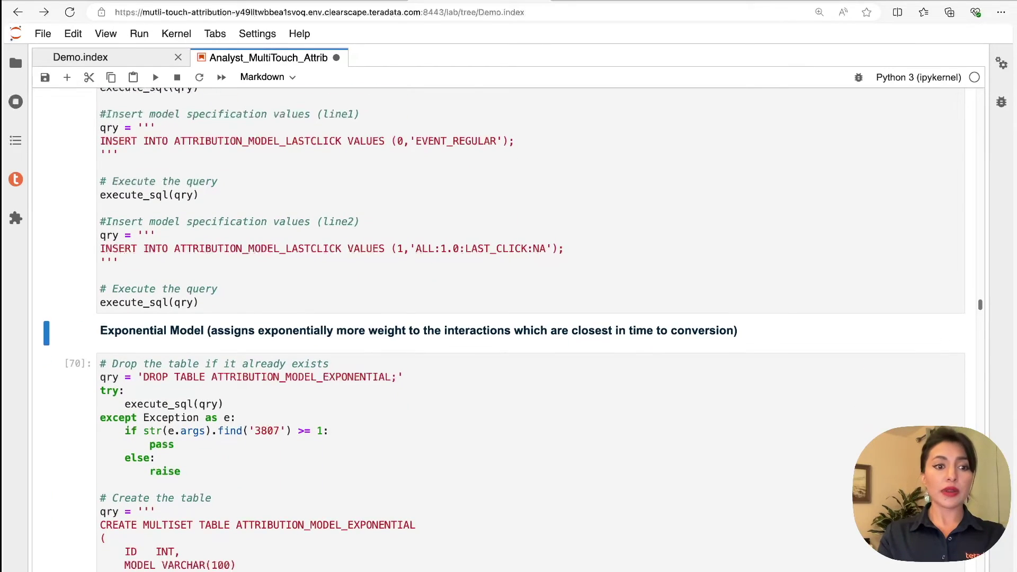
# - Go to the Exponential Model cell and highlight its insert line with 'ALL:1.0:EXPONENTIAL:0.5,ROW'
pyautogui.hotkey('shift', 'Return')
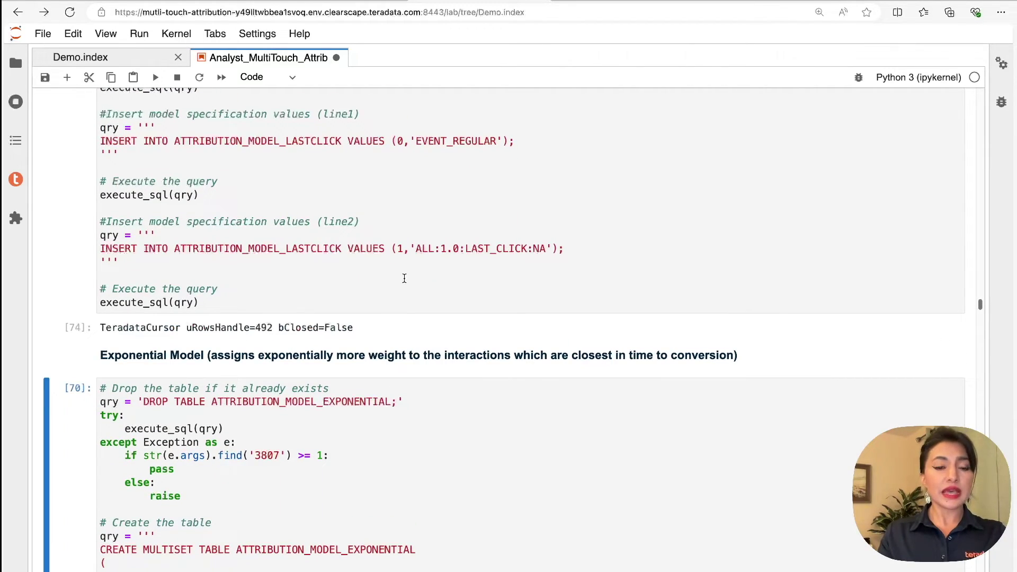
pyautogui.scroll(-2, 408, 273)
pyautogui.scroll(-4, 411, 272)
pyautogui.scroll(-1, 408, 476)
pyautogui.tripleClick(403, 519)
pyautogui.scroll(-1, 403, 518)
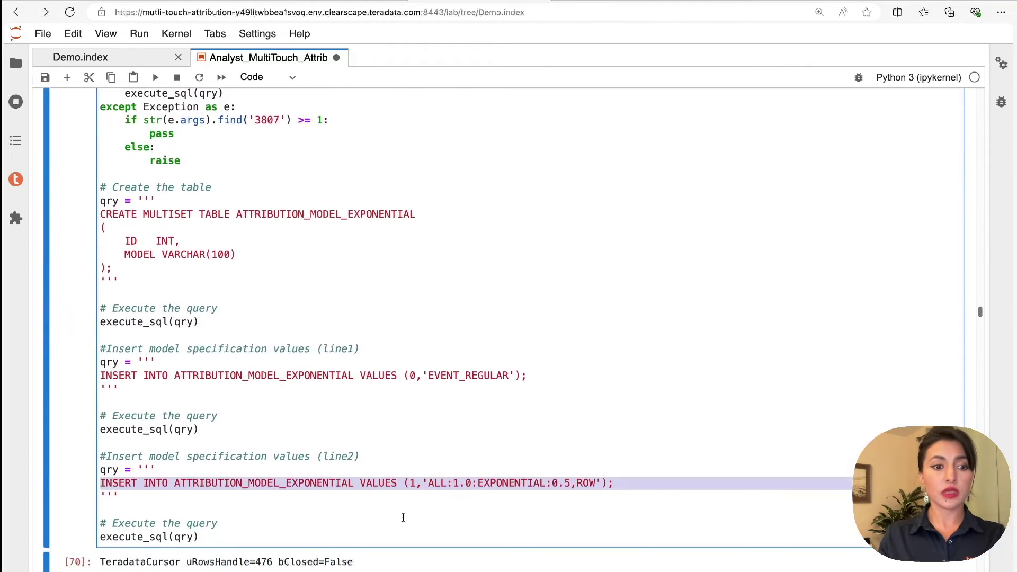
# - Run the section 5.3 cell that loads the conversion table and the four model tables as DataFrames
pyautogui.scroll(-3, 405, 476)
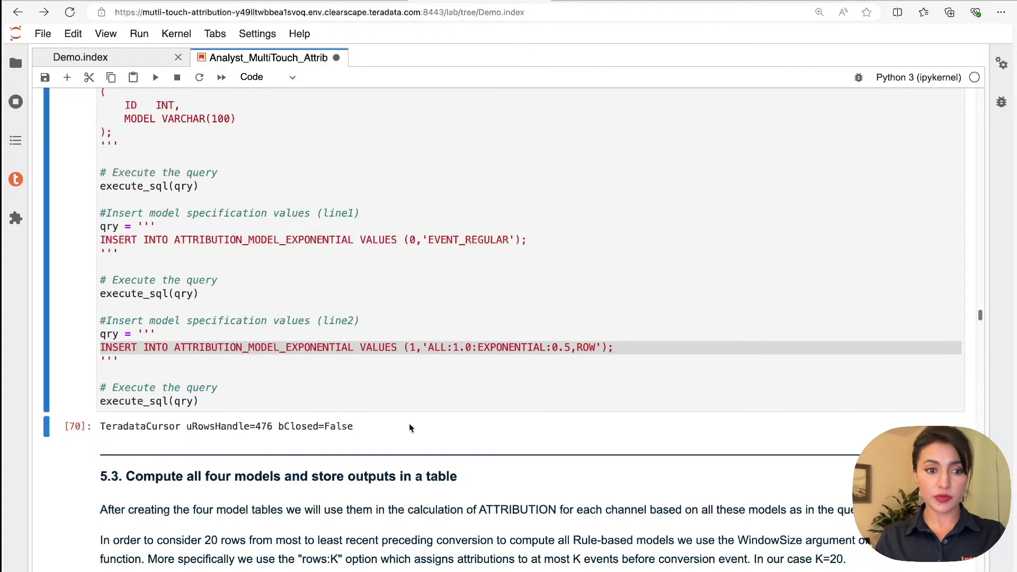
pyautogui.scroll(-1, 408, 423)
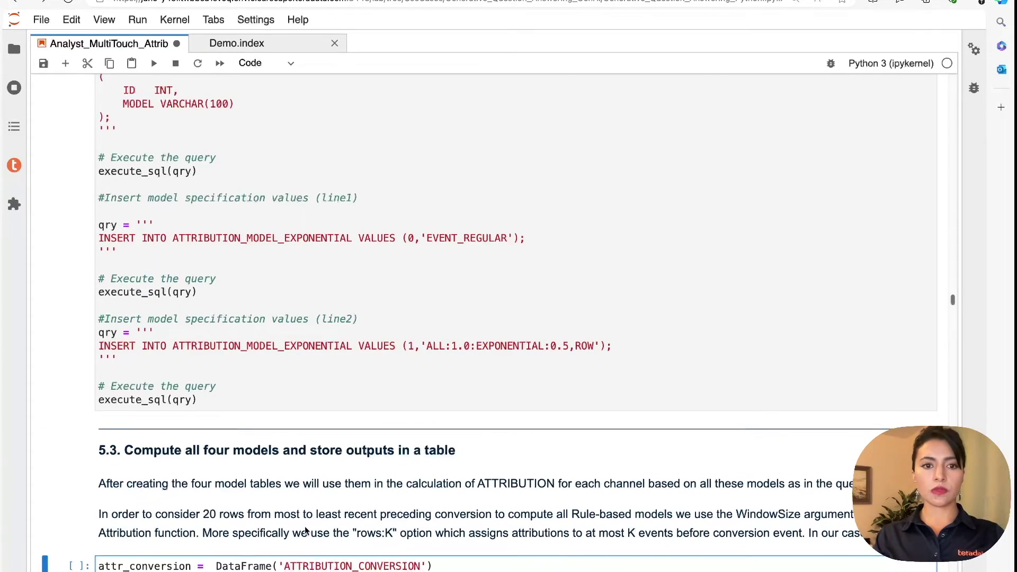
pyautogui.scroll(-7, 304, 526)
pyautogui.scroll(-2, 303, 526)
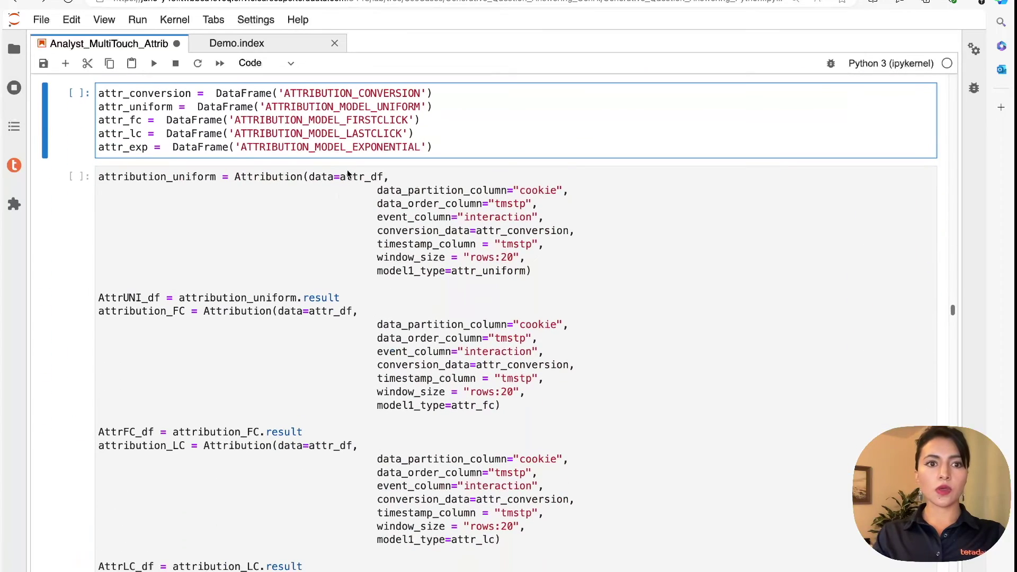
pyautogui.doubleClick(348, 146)
pyautogui.hotkey('shift', 'Return')
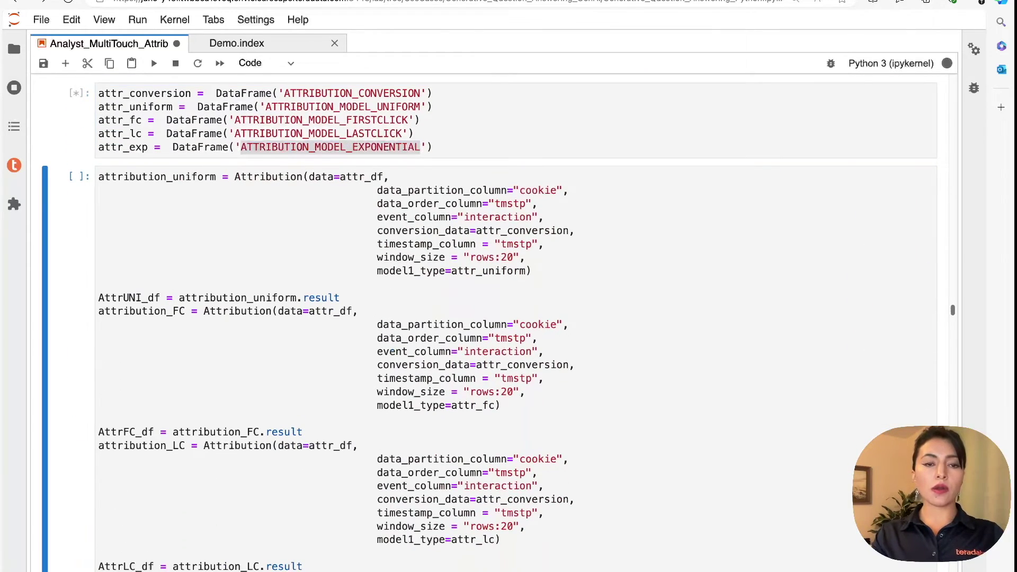
# - Review the Attribution call and its model1_type=attr_uniform argument, and run the cell computing all four attribution models
pyautogui.scroll(-2, 260, 175)
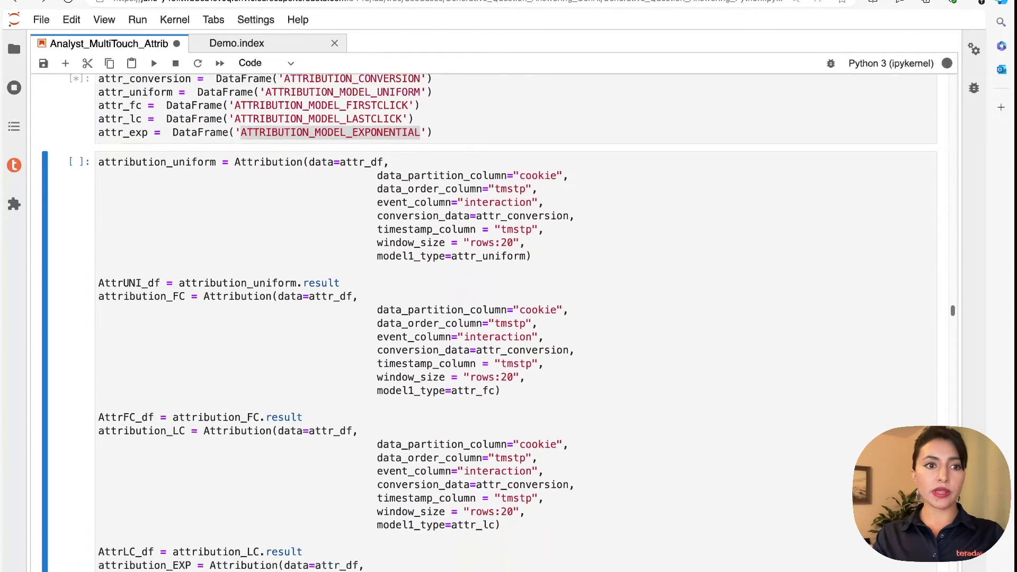
pyautogui.doubleClick(260, 130)
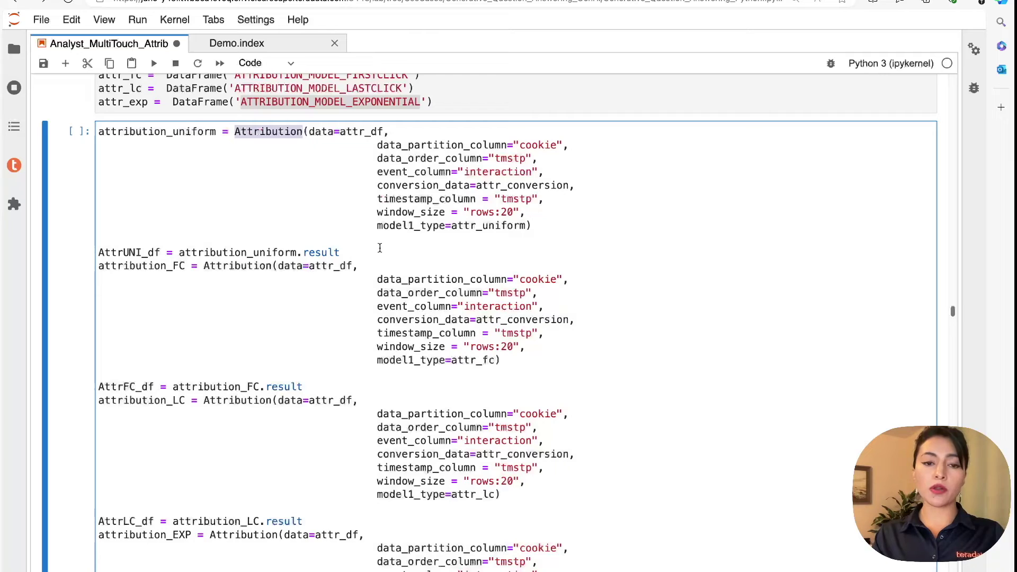
pyautogui.tripleClick(389, 226)
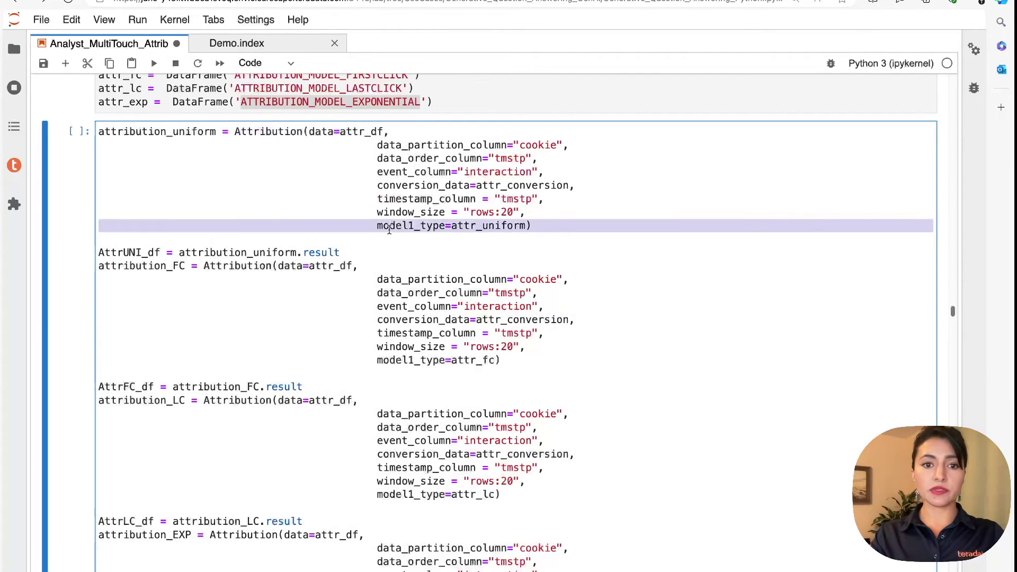
pyautogui.hotkey('shift', 'Return')
# - Run the cell that inner-merges the four attribution results into attr_all_df
pyautogui.scroll(3, 389, 235)
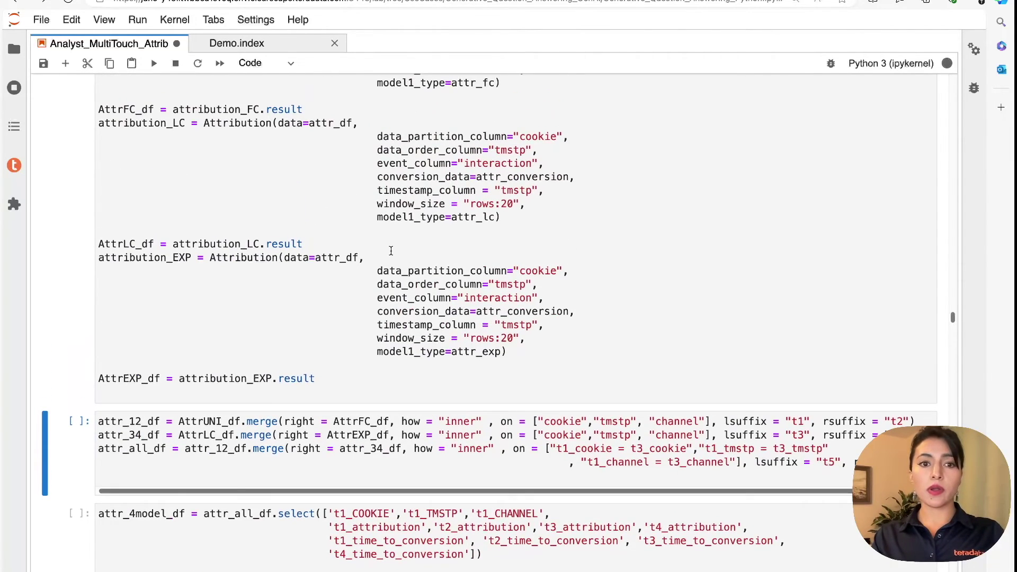
pyautogui.doubleClick(291, 379)
pyautogui.click(276, 418)
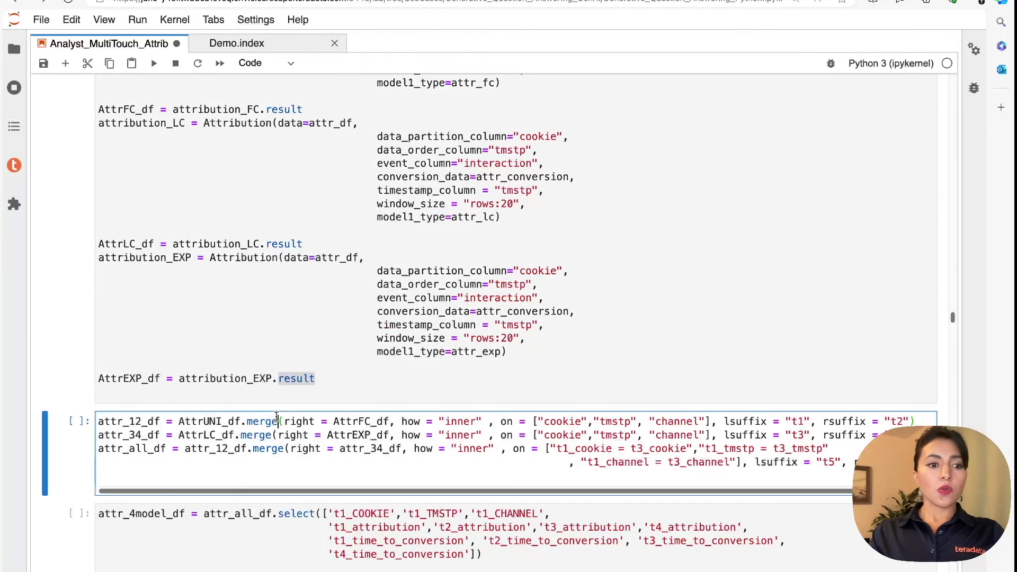
pyautogui.hotkey('shift', 'Return')
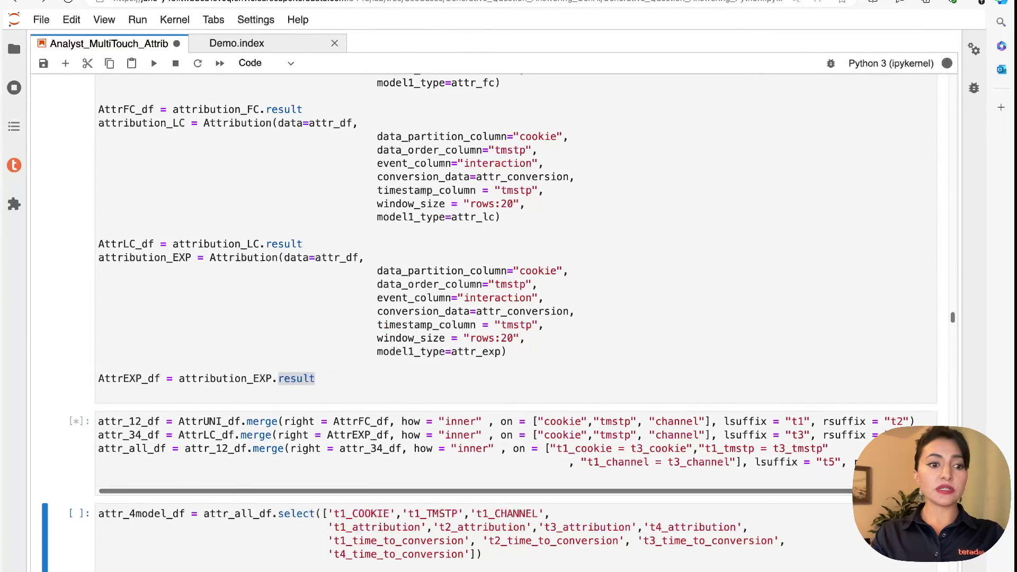
# - Run the cell that selects and renames the merged attribution columns into attr_4model_df, and review the output table
pyautogui.scroll(-5, 248, 423)
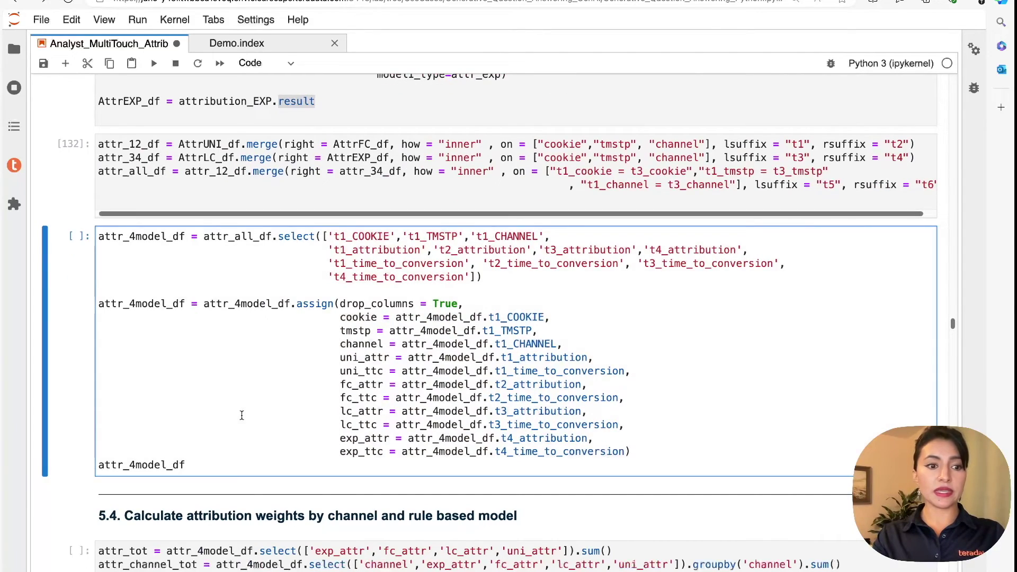
pyautogui.hotkey('shift', 'Return')
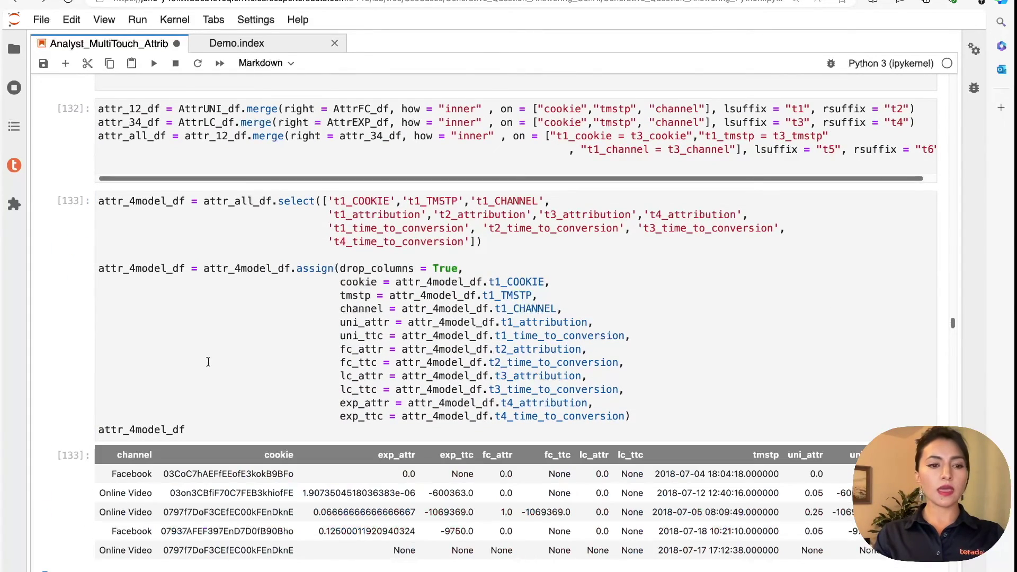
pyautogui.scroll(-3, 208, 362)
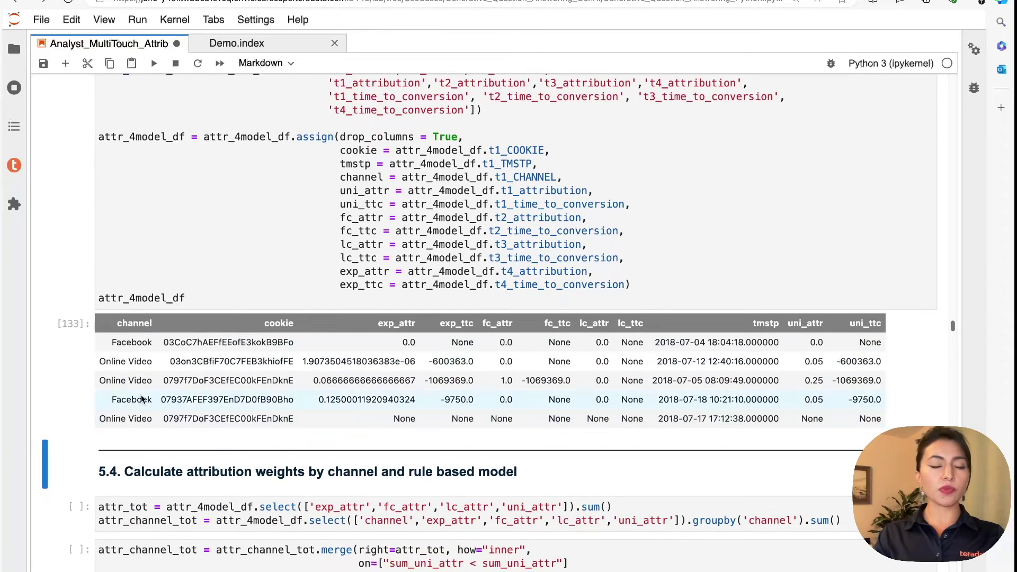
pyautogui.scroll(-1, 151, 344)
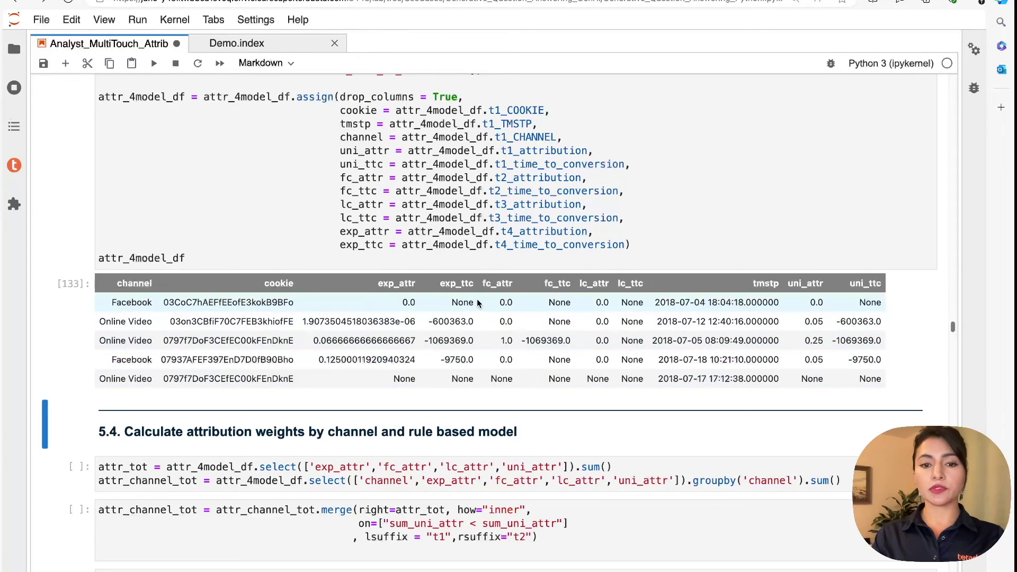
pyautogui.scroll(-3, 478, 303)
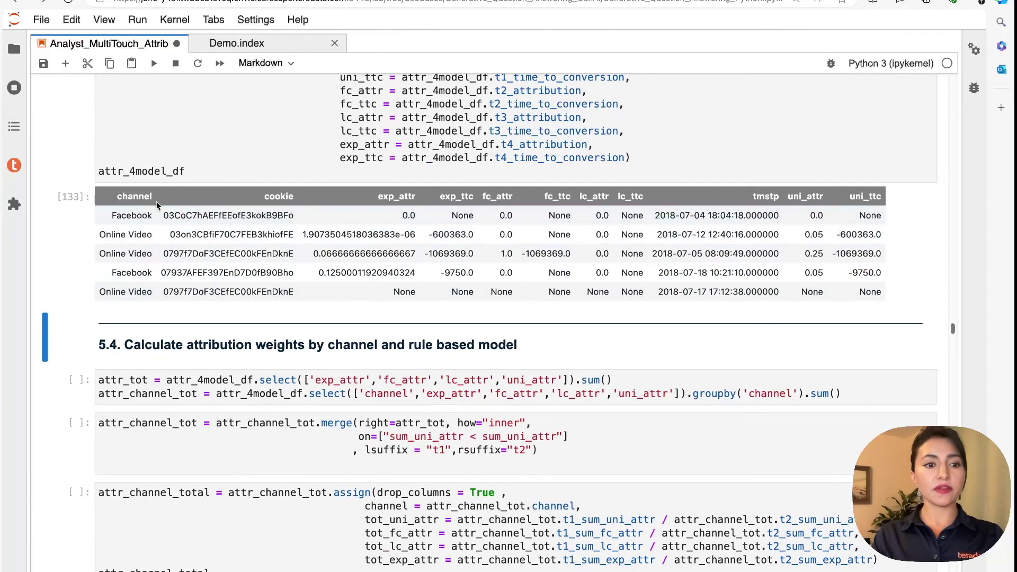
# - Run the three section 5.4 cells that sum attributions by channel, merge the totals and compute the attr_channel_total weights
pyautogui.scroll(-5, 183, 357)
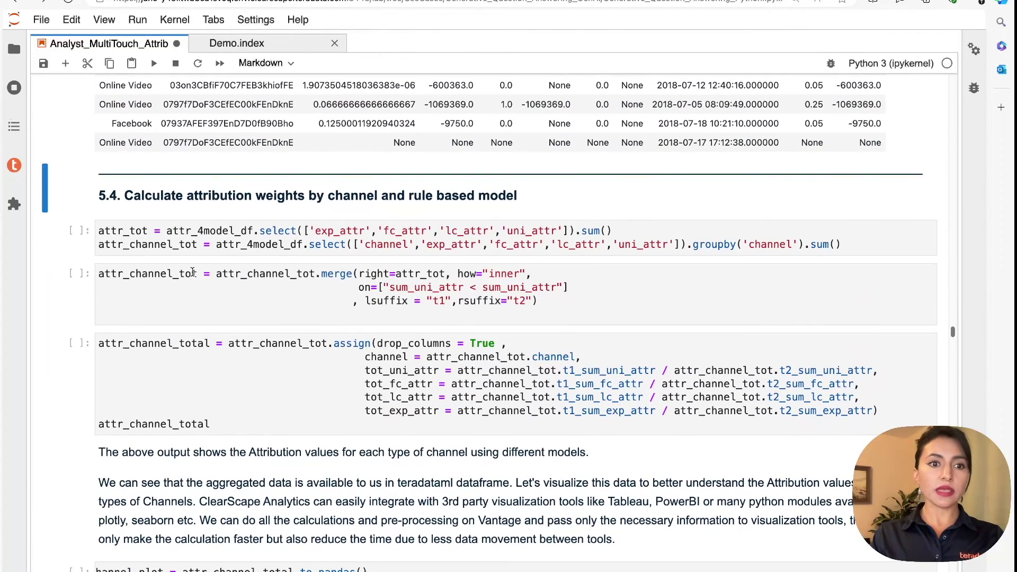
pyautogui.click(193, 246)
pyautogui.hotkey('shift', 'Return')
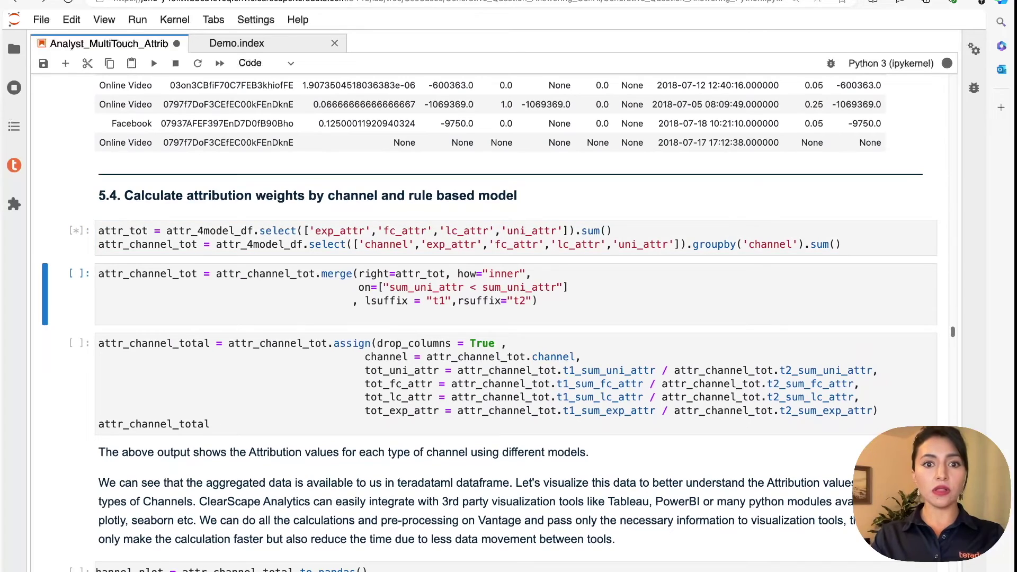
pyautogui.hotkey('shift', 'Return')
pyautogui.hotkey('shift', 'Return')
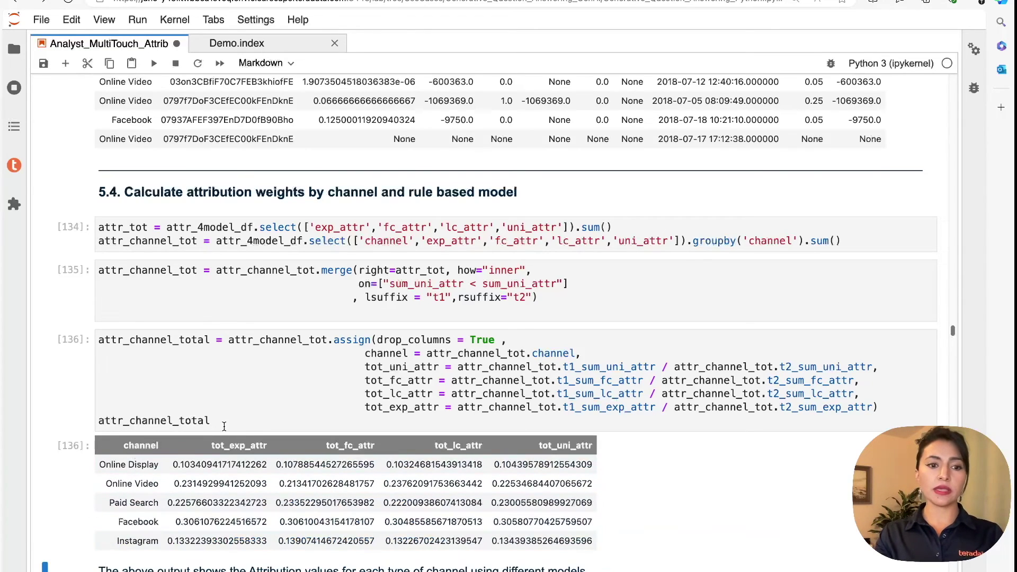
pyautogui.scroll(-2, 234, 444)
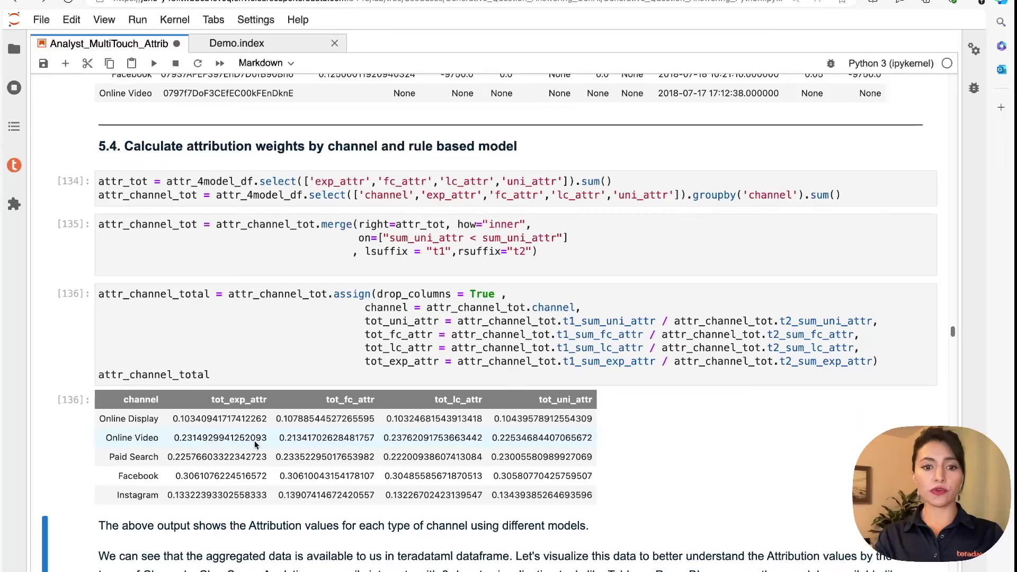
# - Run the plotly cell that draws the grouped attribution bar chart by channel, and inspect the Facebook bars
pyautogui.scroll(-10, 442, 451)
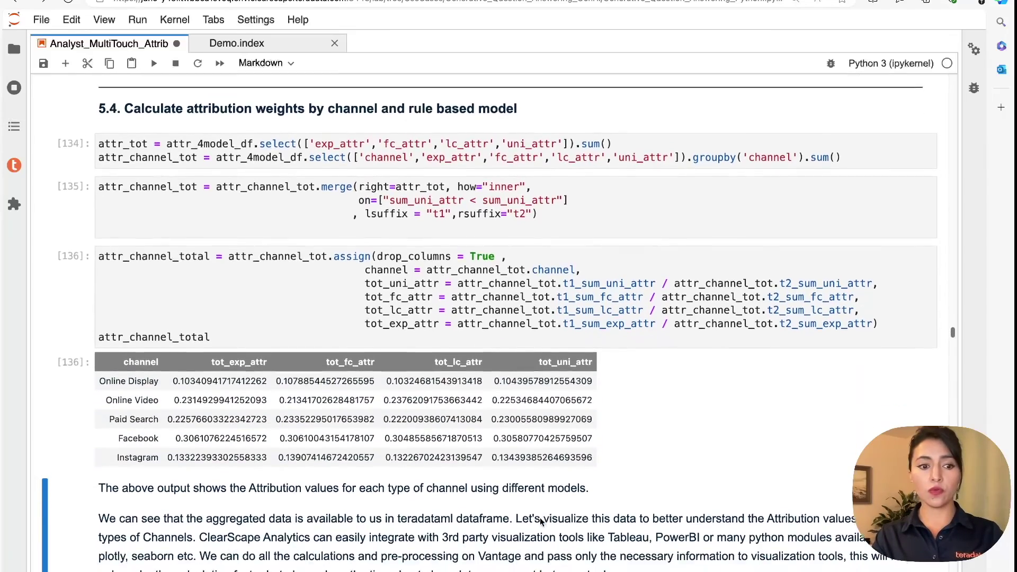
pyautogui.scroll(-9, 534, 495)
pyautogui.hscroll(-1, 534, 494)
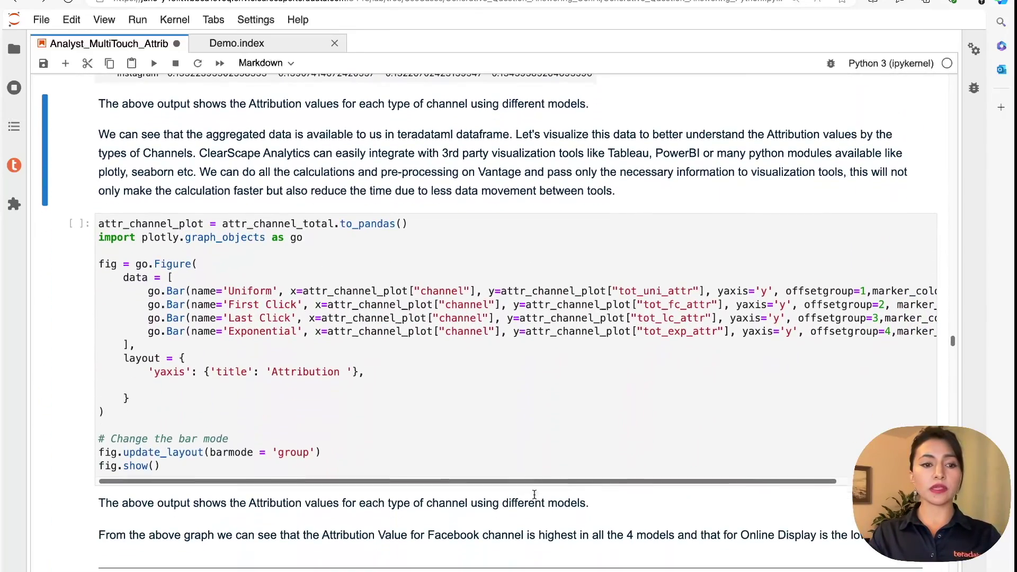
pyautogui.click(518, 388)
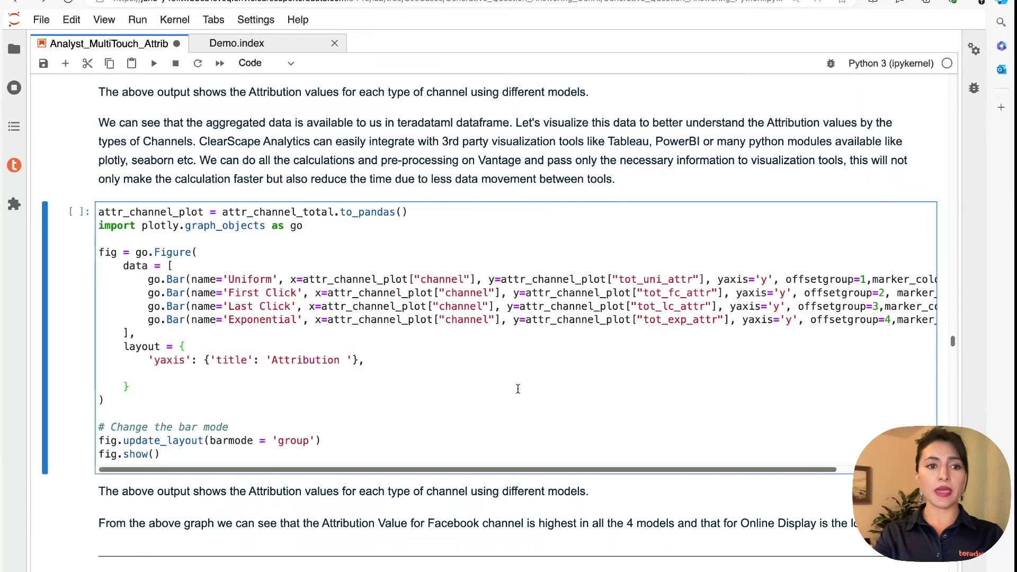
pyautogui.hotkey('shift', 'Return')
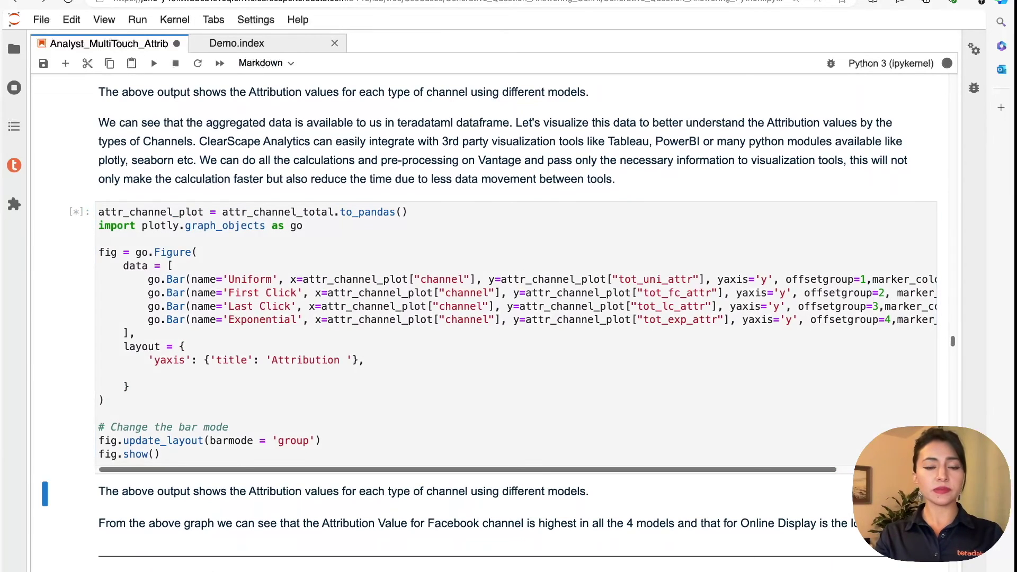
pyautogui.scroll(-10, 286, 356)
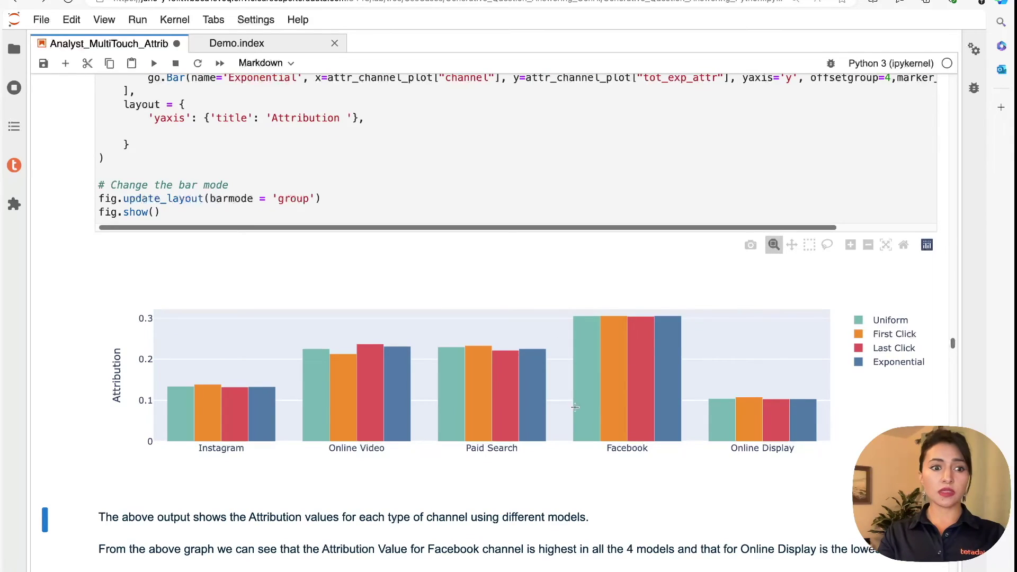
pyautogui.moveTo(612, 344)
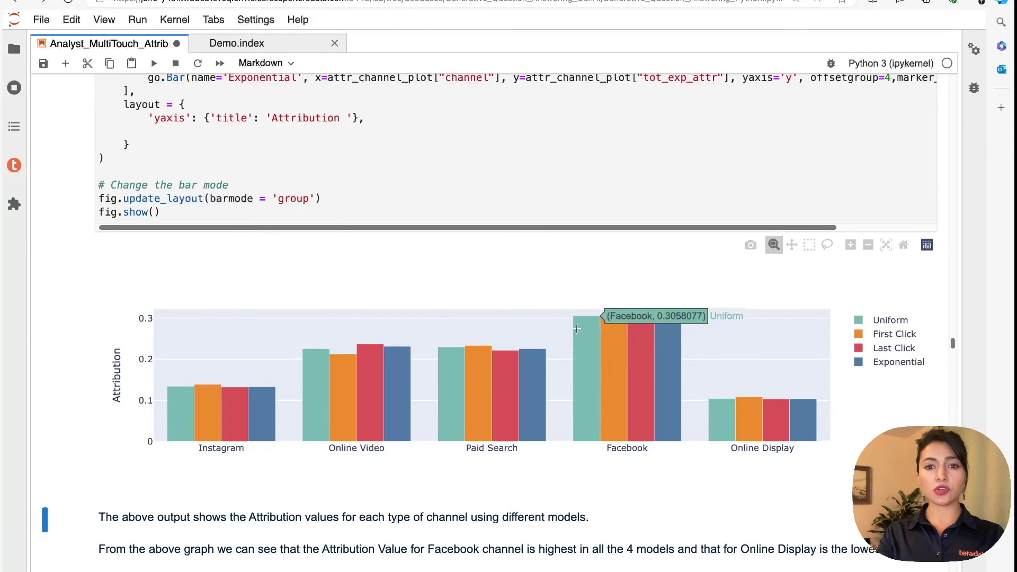